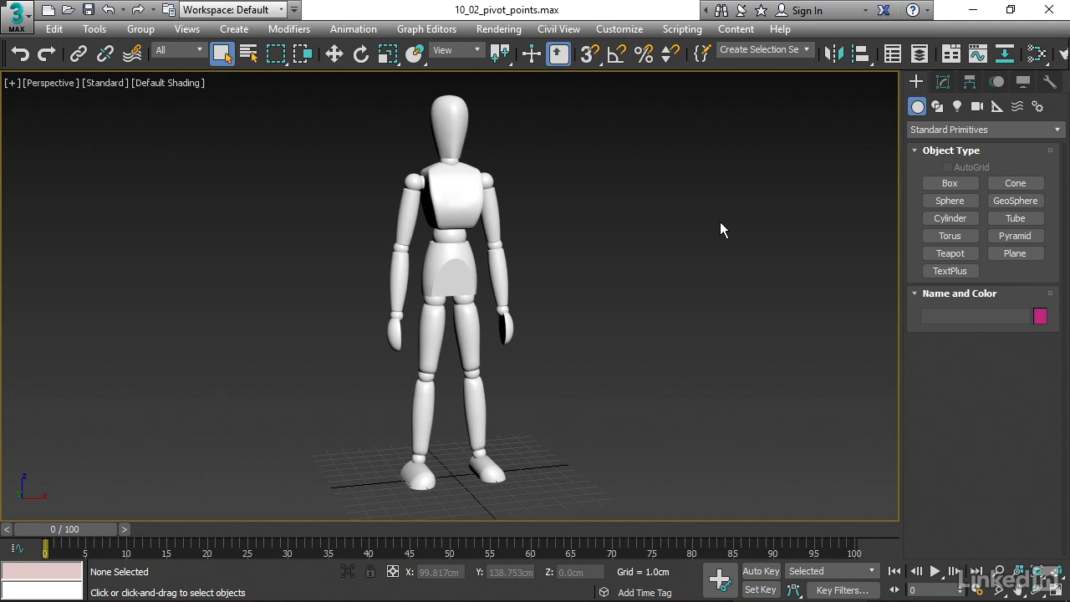
Select the mannequin's right upper arm and its right forearm in turn to examine where their pivot points sit
{"action": "left_click", "coordinate": [407, 216]}
{"action": "middle_click_drag", "start_coordinate": [555, 293], "coordinate": [519, 343], "text": "alt"}
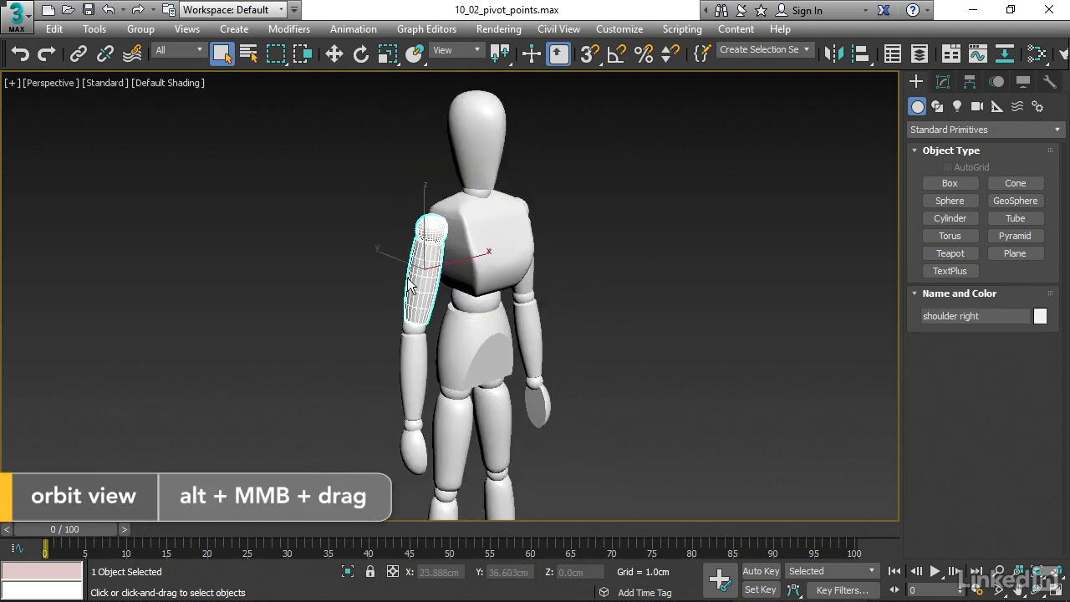
{"action": "left_click", "coordinate": [407, 389]}
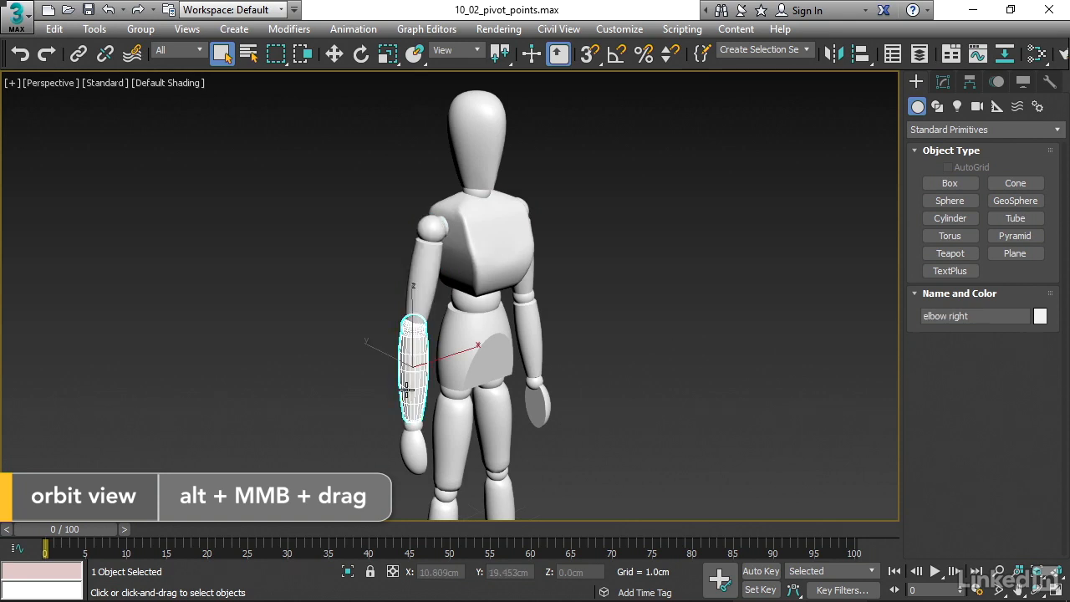
{"action": "middle_click_drag", "start_coordinate": [628, 288], "coordinate": [650, 310]}
{"action": "scroll", "coordinate": [651, 308], "scroll_direction": "up", "scroll_amount": 3}
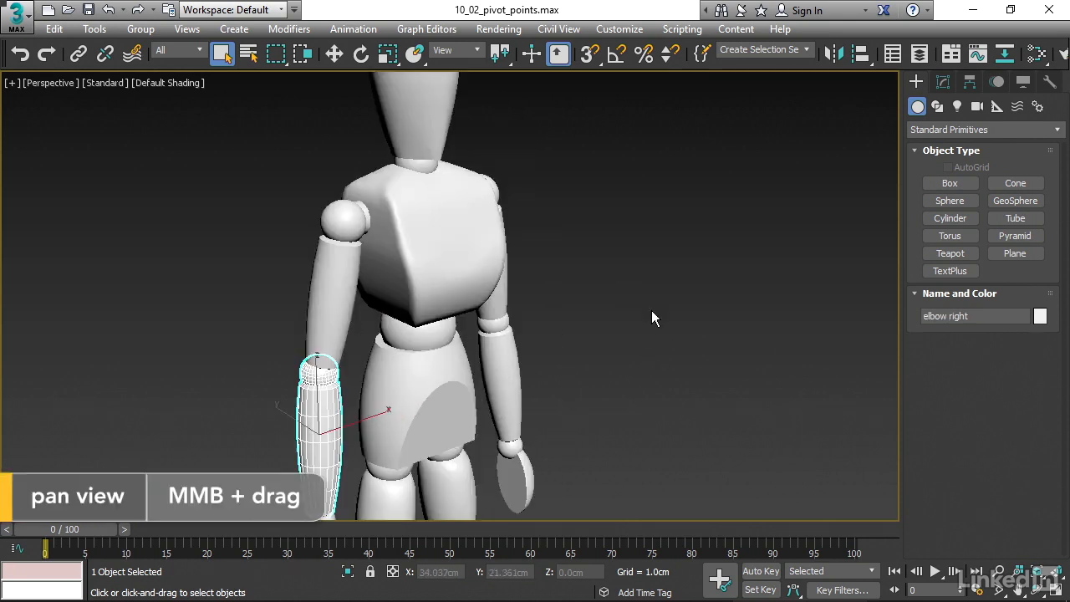
Try rotating the right upper arm about its X axis by about 26 degrees, and undo the rotation
{"action": "left_click", "coordinate": [339, 276]}
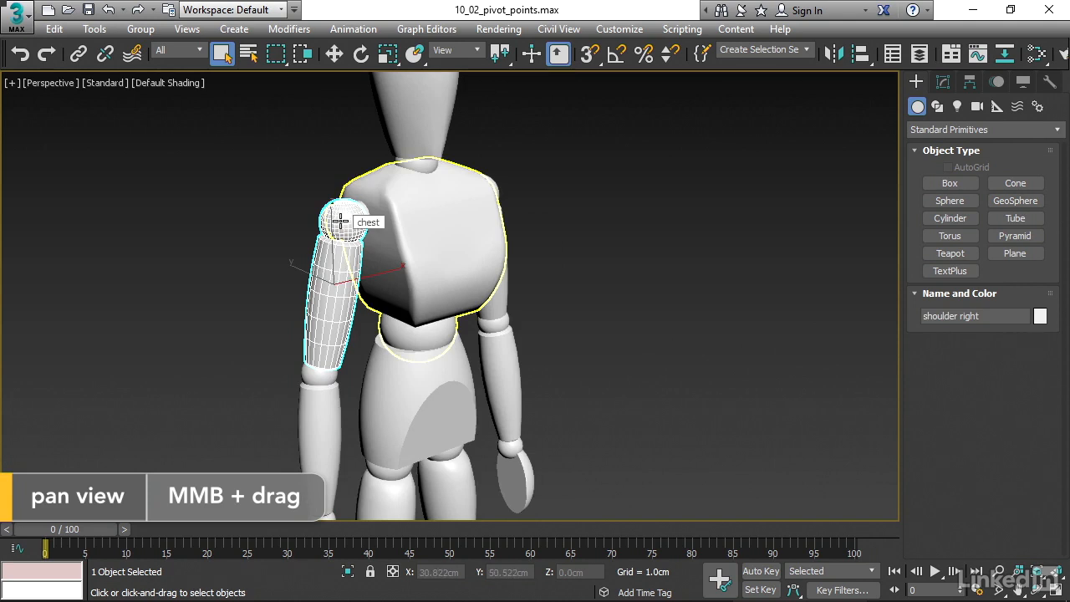
{"action": "left_click", "coordinate": [362, 53]}
{"action": "left_click_drag", "start_coordinate": [368, 271], "coordinate": [387, 311]}
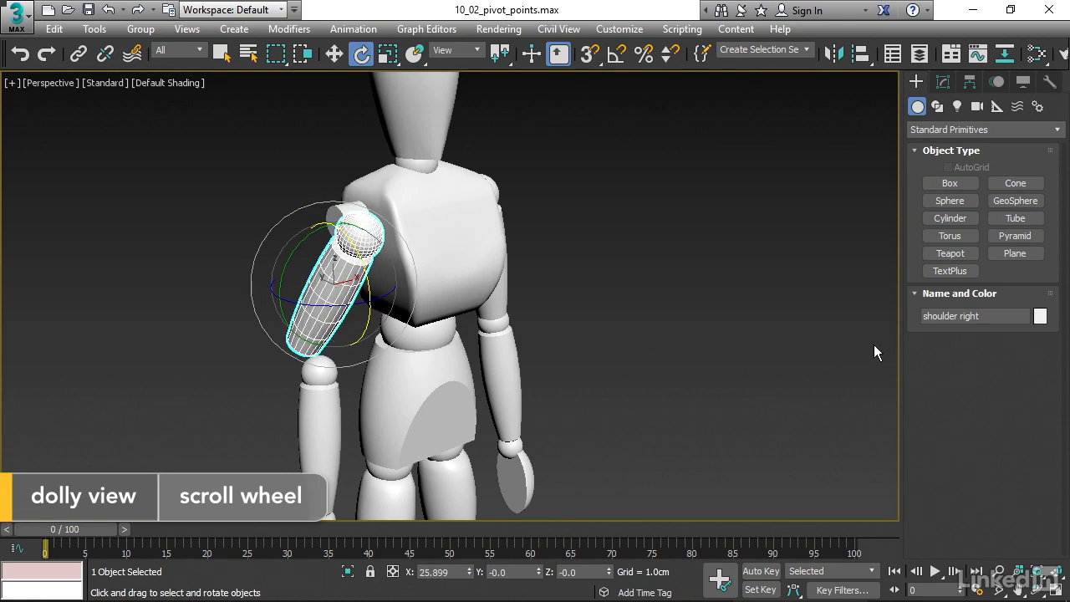
{"action": "key", "text": "ctrl+z"}
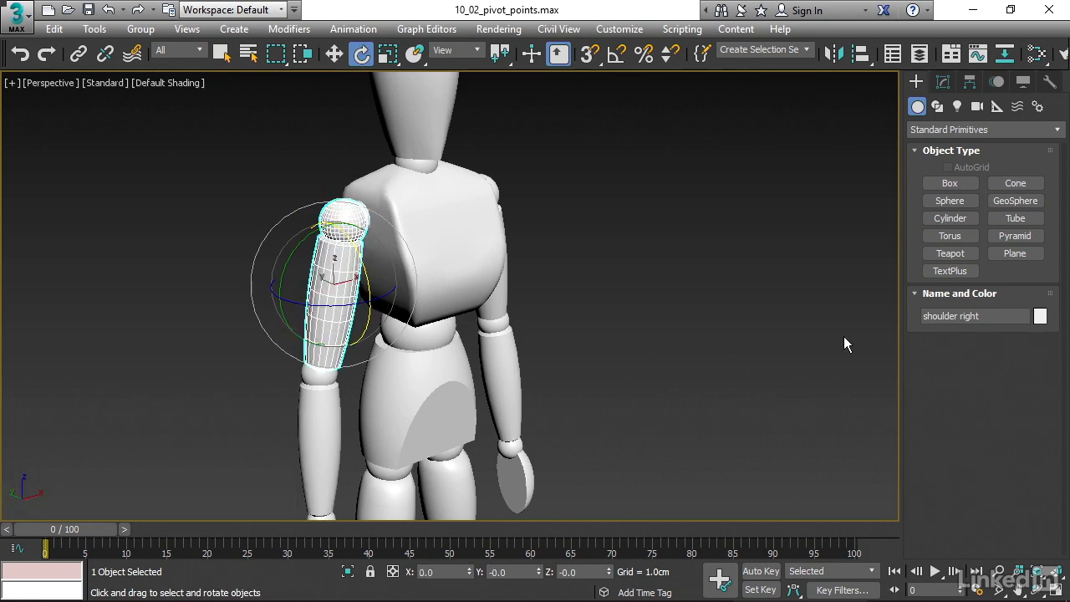
Select both upper arms and enable Affect Pivot Only with the Move tool active
{"action": "middle_click_drag", "start_coordinate": [748, 327], "coordinate": [701, 321], "text": "alt"}
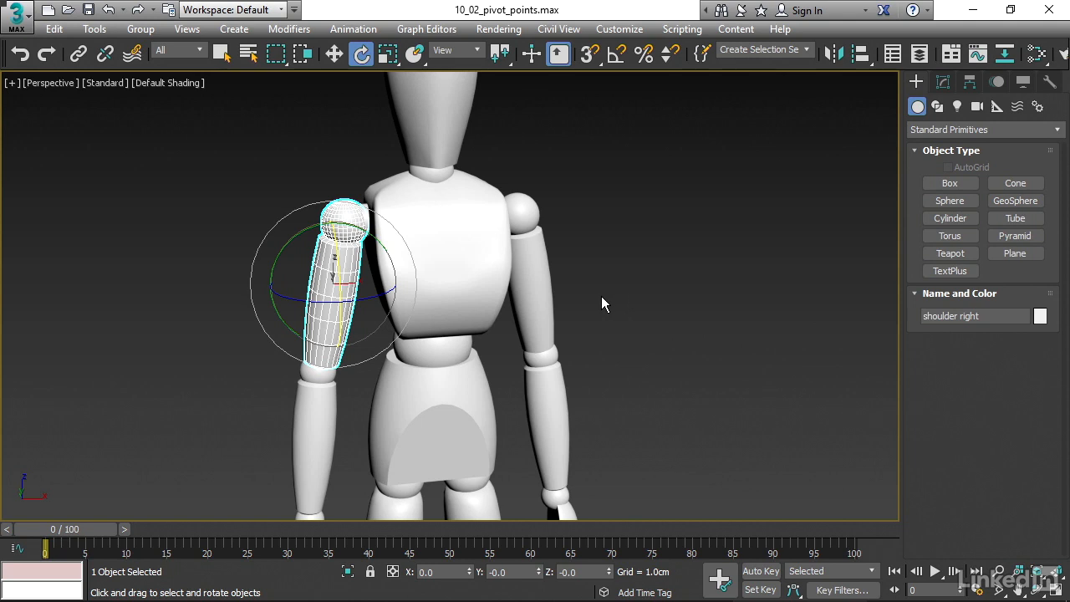
{"action": "left_click", "coordinate": [542, 290], "text": "ctrl"}
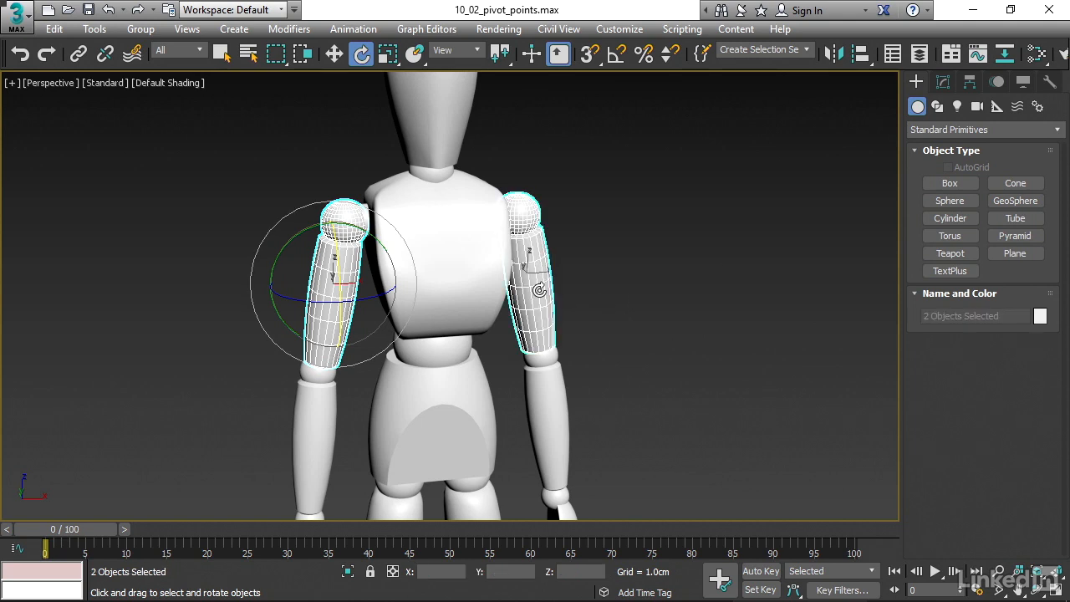
{"action": "left_click", "coordinate": [333, 55]}
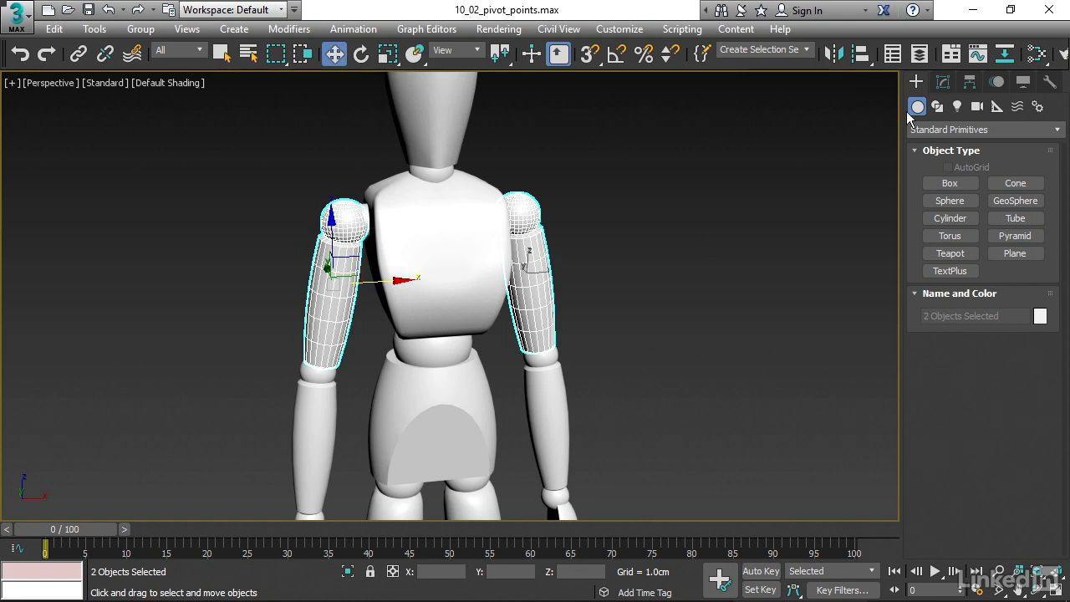
{"action": "left_click", "coordinate": [970, 85]}
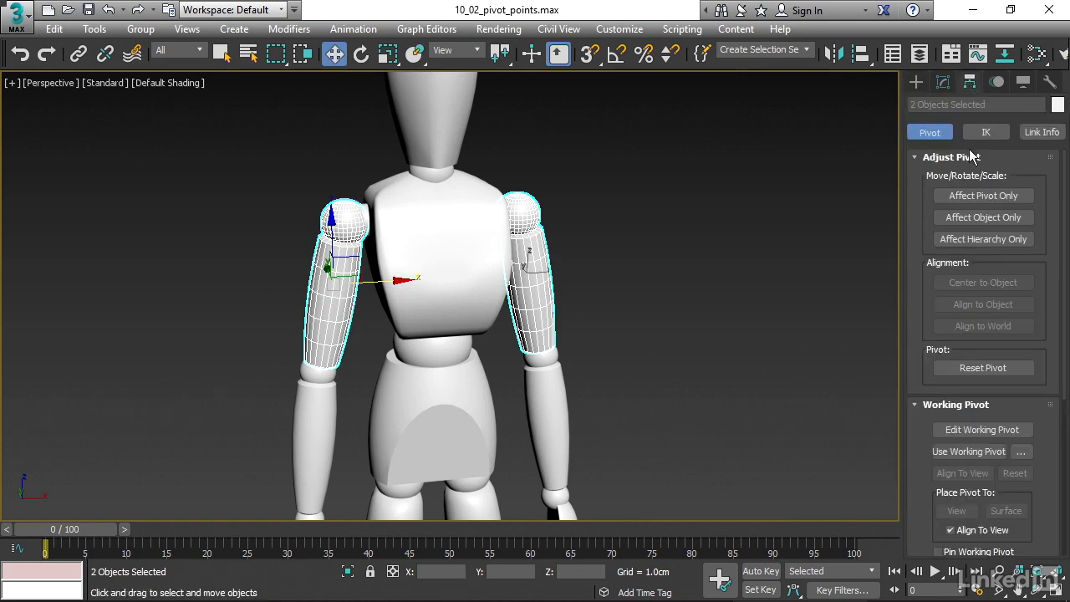
{"action": "left_click", "coordinate": [1012, 196]}
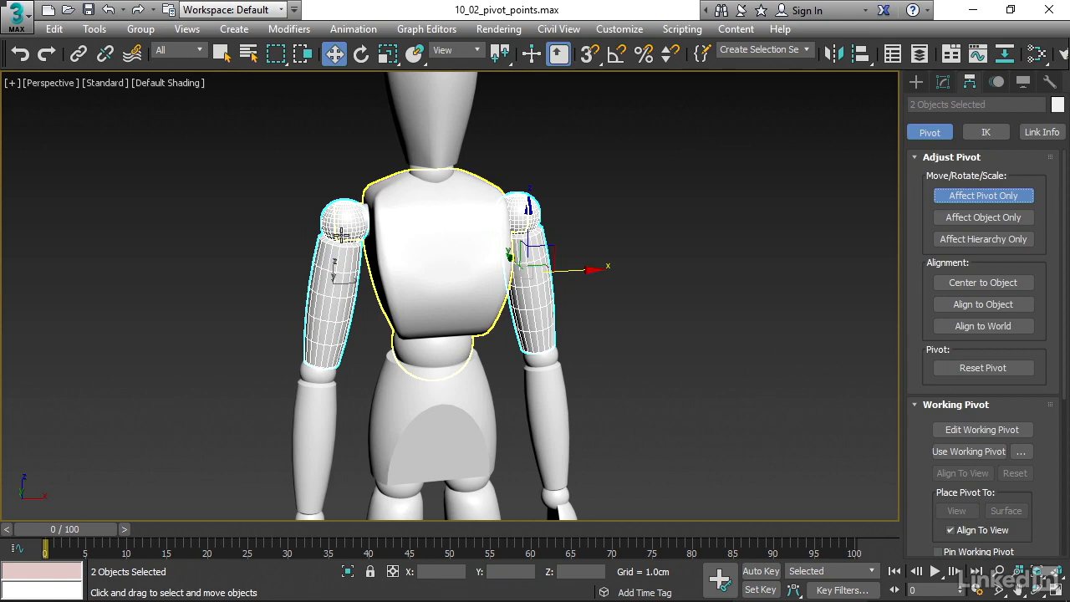
Move both upper arm pivots up to the centre of the shoulder balls in the Left view
{"action": "left_click_drag", "start_coordinate": [529, 212], "coordinate": [529, 211]}
{"action": "middle_click_drag", "start_coordinate": [800, 317], "coordinate": [784, 300], "text": "alt"}
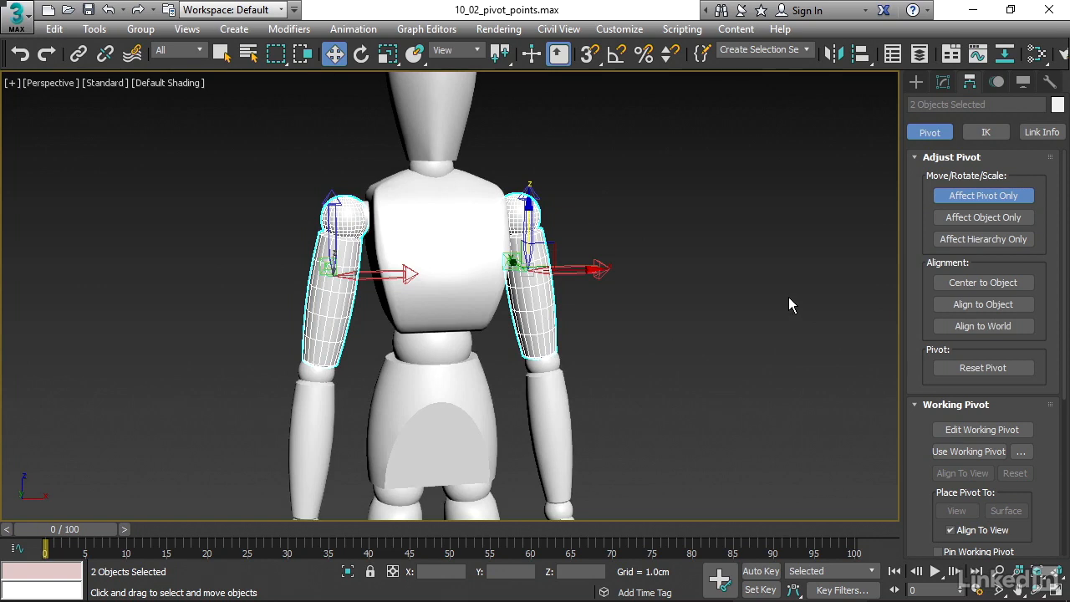
{"action": "key", "text": "alt+w"}
{"action": "scroll", "coordinate": [286, 382], "scroll_direction": "up", "scroll_amount": 5}
{"action": "scroll", "coordinate": [306, 368], "scroll_direction": "up", "scroll_amount": 2}
{"action": "middle_click_drag", "start_coordinate": [307, 368], "coordinate": [398, 347]}
{"action": "scroll", "coordinate": [398, 347], "scroll_direction": "up", "scroll_amount": 5}
{"action": "middle_click_drag", "start_coordinate": [310, 343], "coordinate": [485, 315]}
{"action": "scroll", "coordinate": [367, 382], "scroll_direction": "up", "scroll_amount": 2}
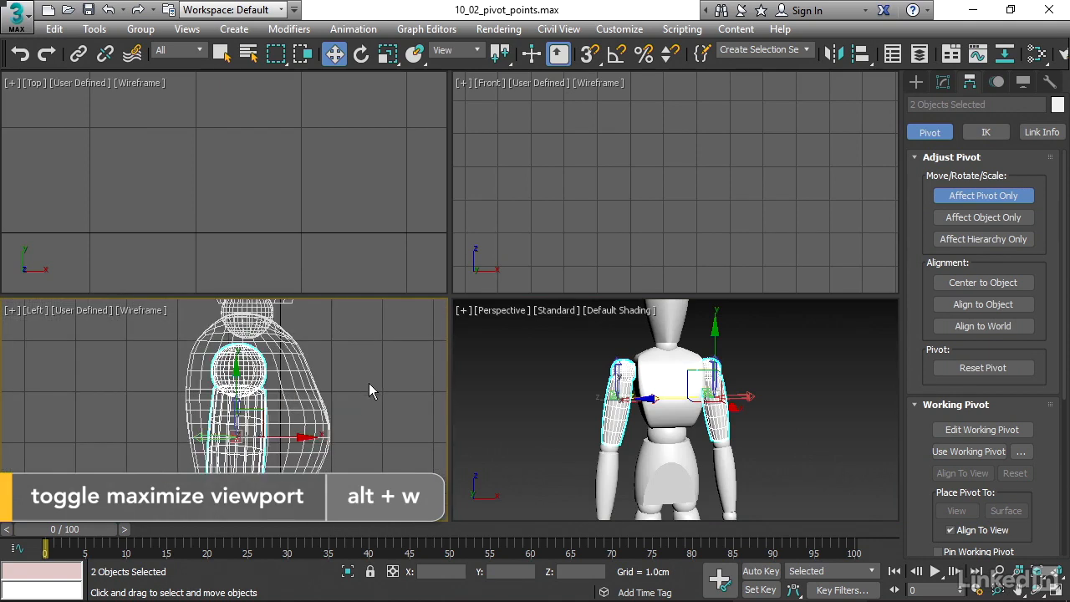
{"action": "left_click_drag", "start_coordinate": [260, 412], "coordinate": [264, 351]}
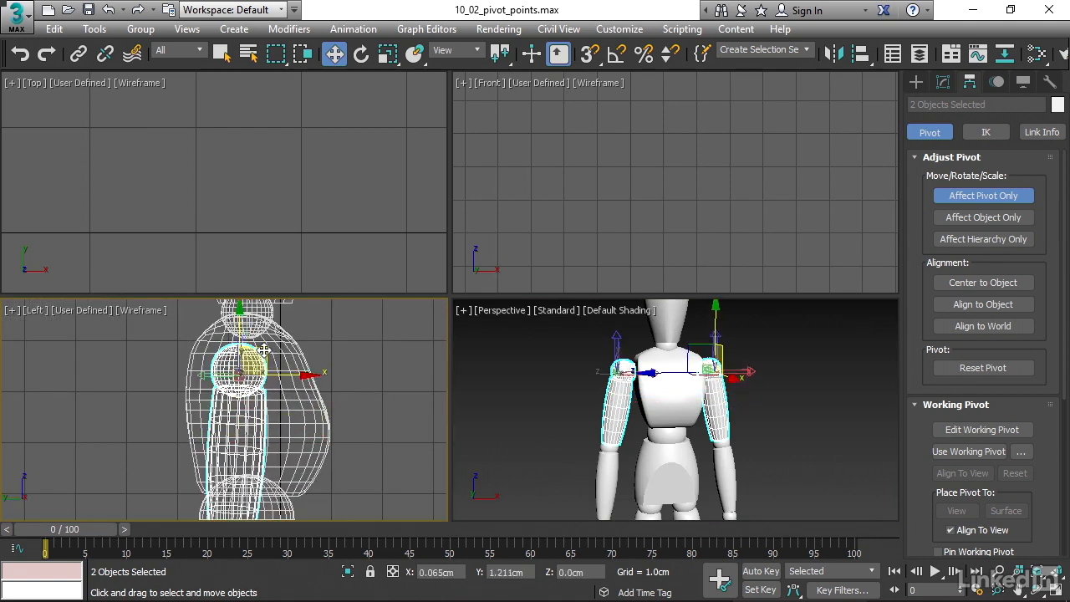
{"action": "scroll", "coordinate": [265, 352], "scroll_direction": "up", "scroll_amount": 6}
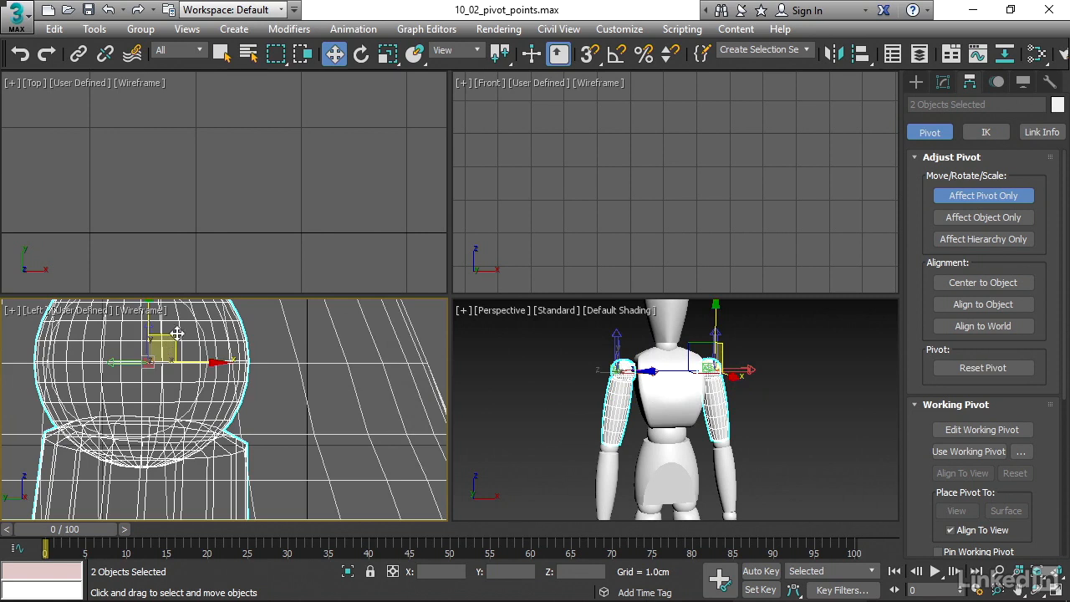
Centre the left upper arm's pivot horizontally in its shoulder ball in the maximized Front view
{"action": "middle_click_drag", "start_coordinate": [635, 171], "coordinate": [673, 122]}
{"action": "scroll", "coordinate": [673, 123], "scroll_direction": "down", "scroll_amount": 3}
{"action": "middle_click_drag", "start_coordinate": [635, 244], "coordinate": [710, 186]}
{"action": "scroll", "coordinate": [710, 186], "scroll_direction": "up", "scroll_amount": 3}
{"action": "middle_click_drag", "start_coordinate": [627, 230], "coordinate": [765, 206]}
{"action": "scroll", "coordinate": [765, 206], "scroll_direction": "up", "scroll_amount": 2}
{"action": "scroll", "coordinate": [822, 229], "scroll_direction": "up", "scroll_amount": 2}
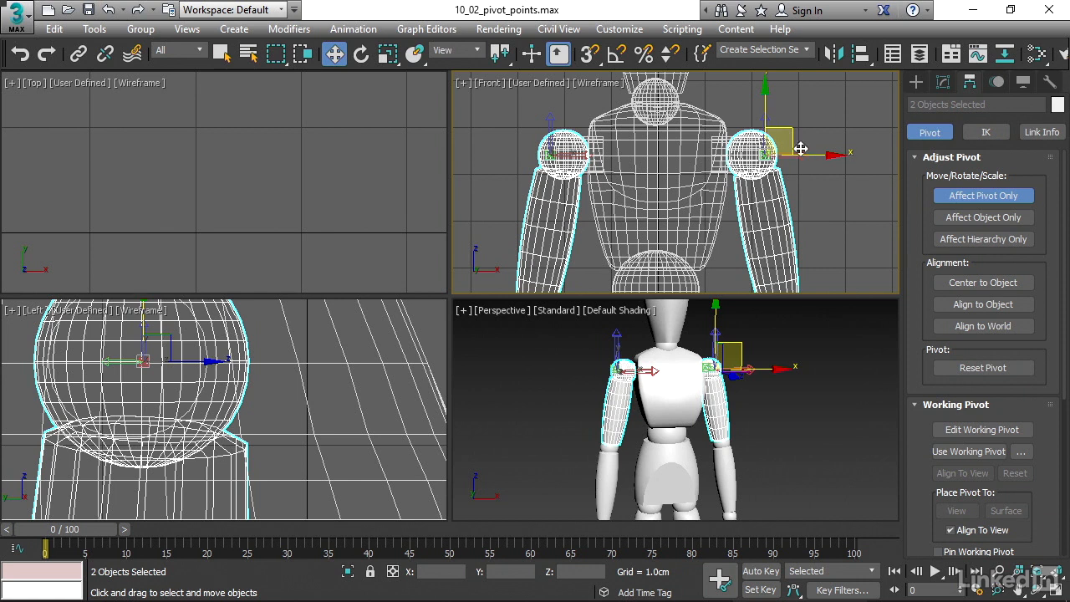
{"action": "middle_click_drag", "start_coordinate": [834, 201], "coordinate": [847, 204]}
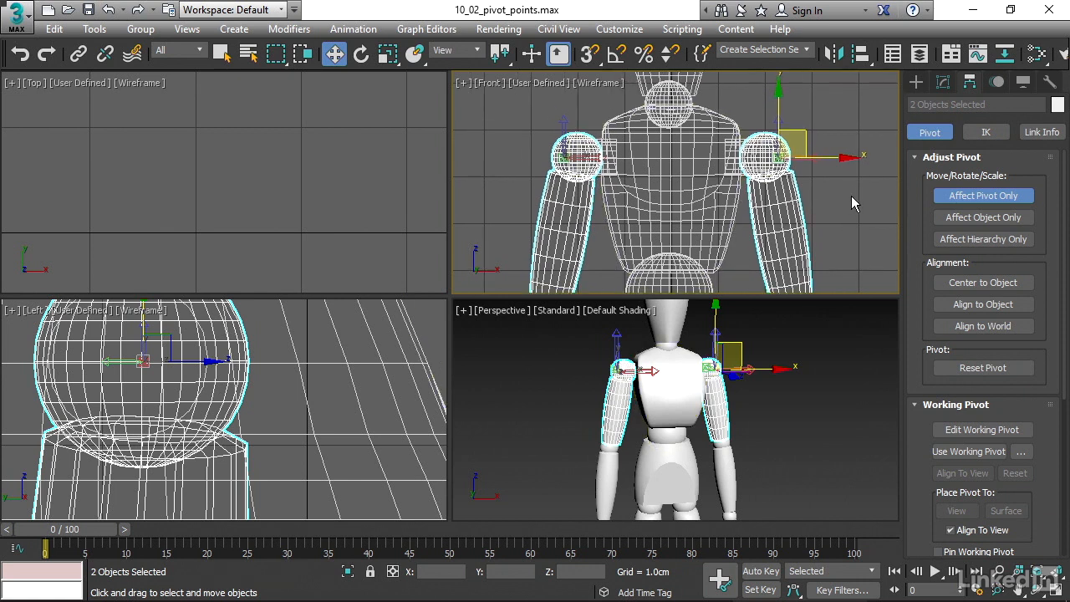
{"action": "key", "text": "alt+w"}
{"action": "scroll", "coordinate": [807, 234], "scroll_direction": "down", "scroll_amount": 1}
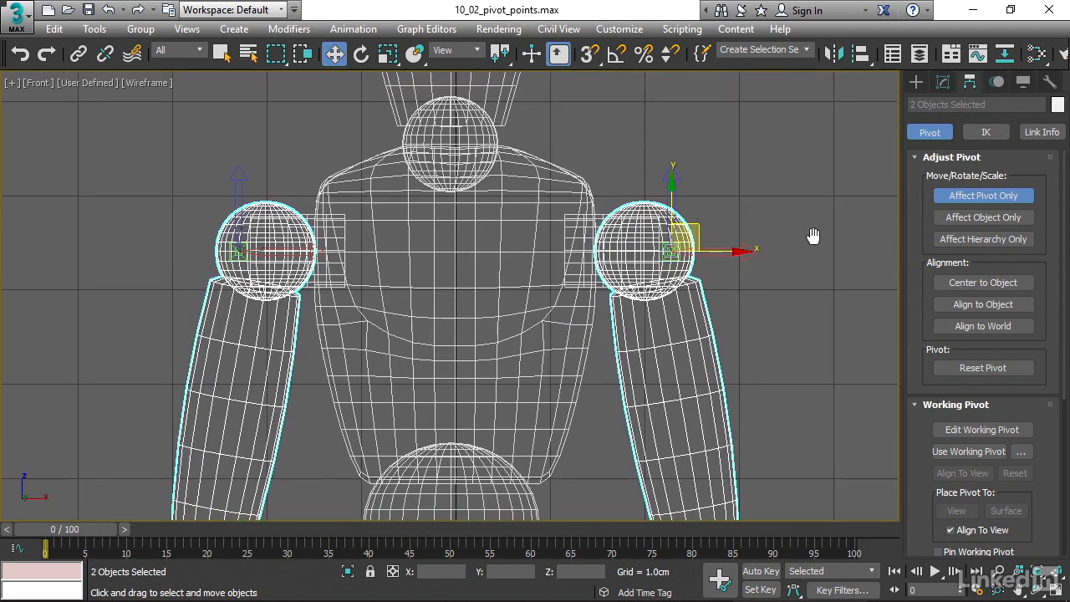
{"action": "left_click", "coordinate": [681, 325]}
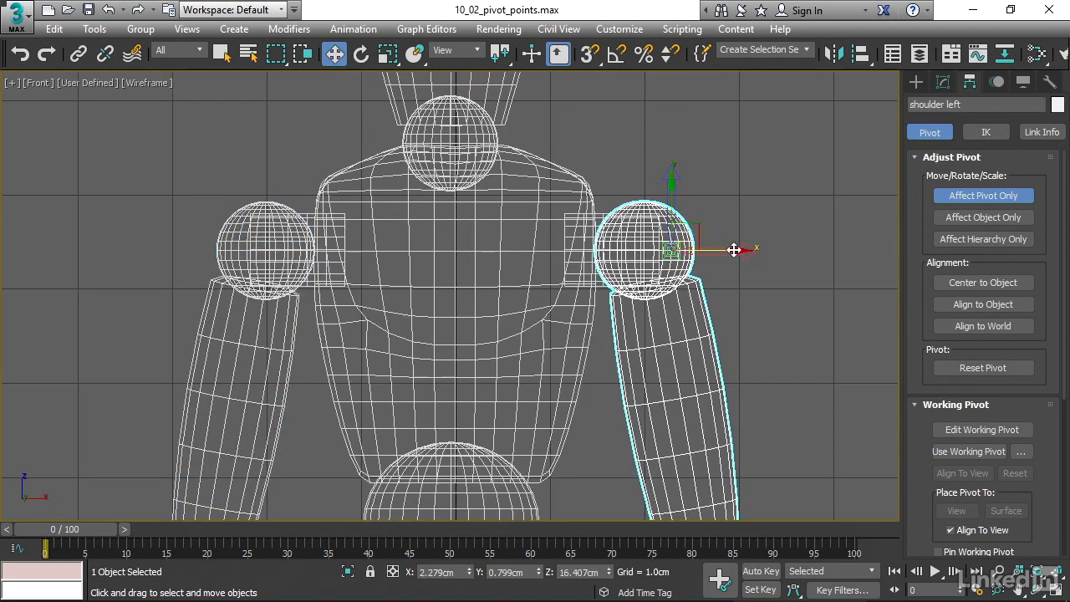
Move the right upper arm's pivot along X to about -2.03 cm, centring it in the shoulder ball, and finish pivot editing in Perspective
{"action": "left_click", "coordinate": [212, 330]}
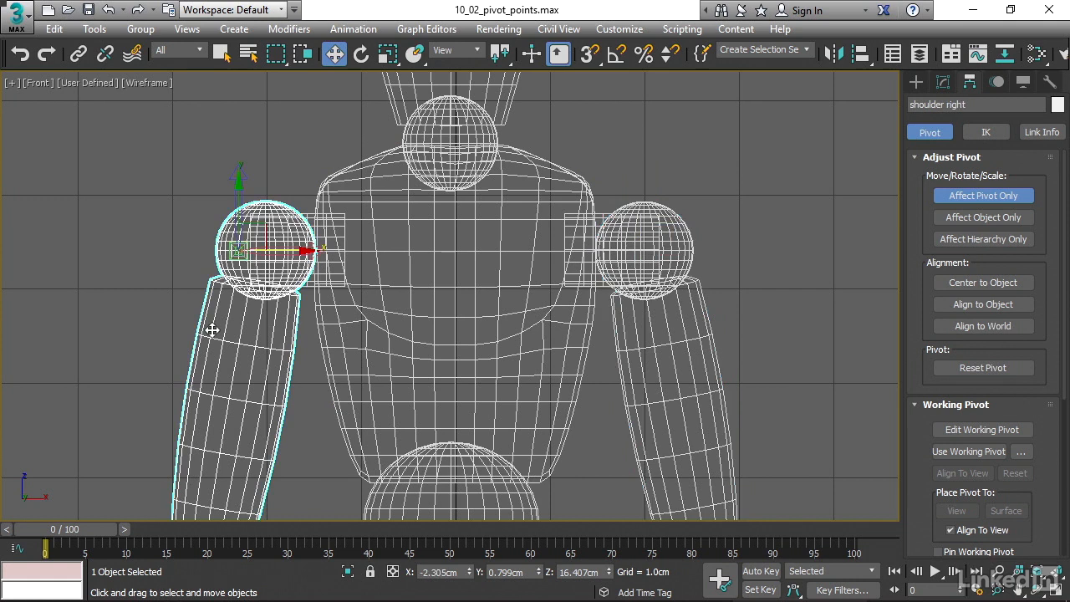
{"action": "left_click_drag", "start_coordinate": [307, 250], "coordinate": [336, 251]}
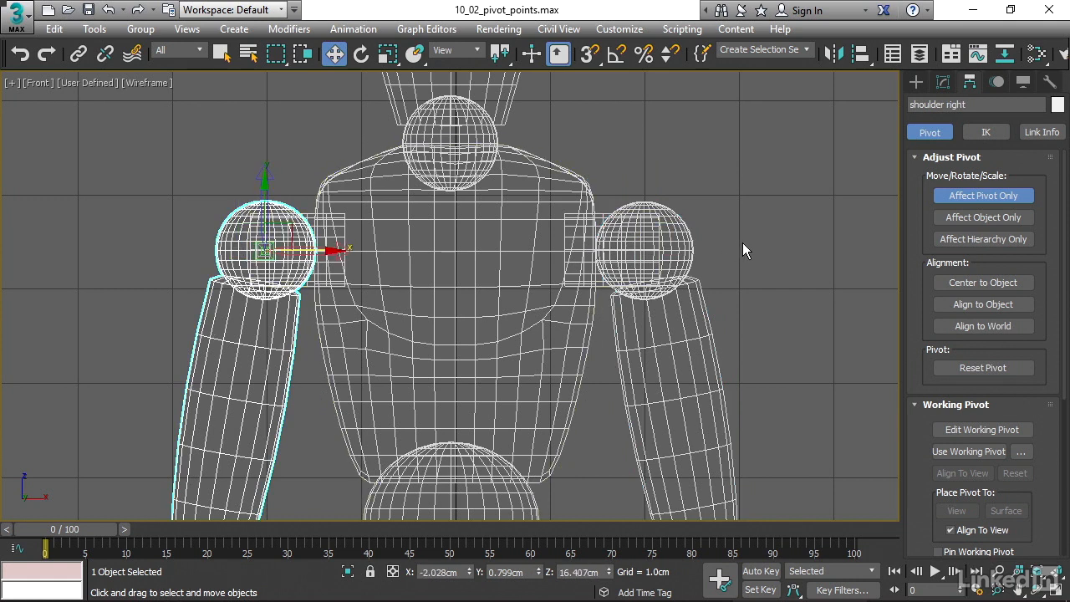
{"action": "key", "text": "alt+w"}
{"action": "right_click", "coordinate": [770, 387]}
{"action": "key", "text": "alt+w"}
{"action": "middle_click_drag", "start_coordinate": [589, 215], "coordinate": [605, 233]}
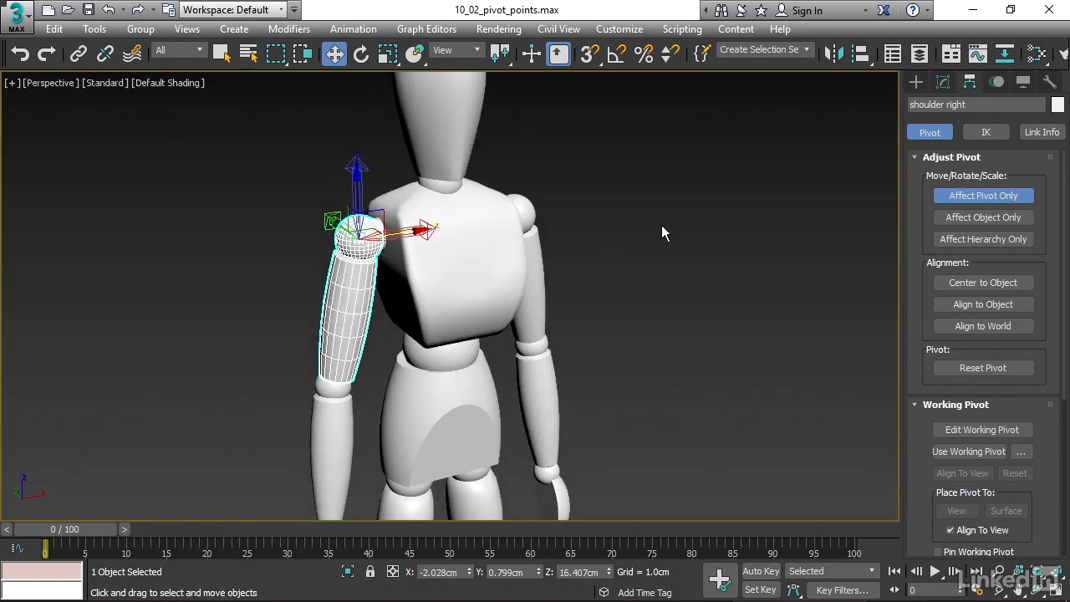
{"action": "left_click", "coordinate": [953, 198]}
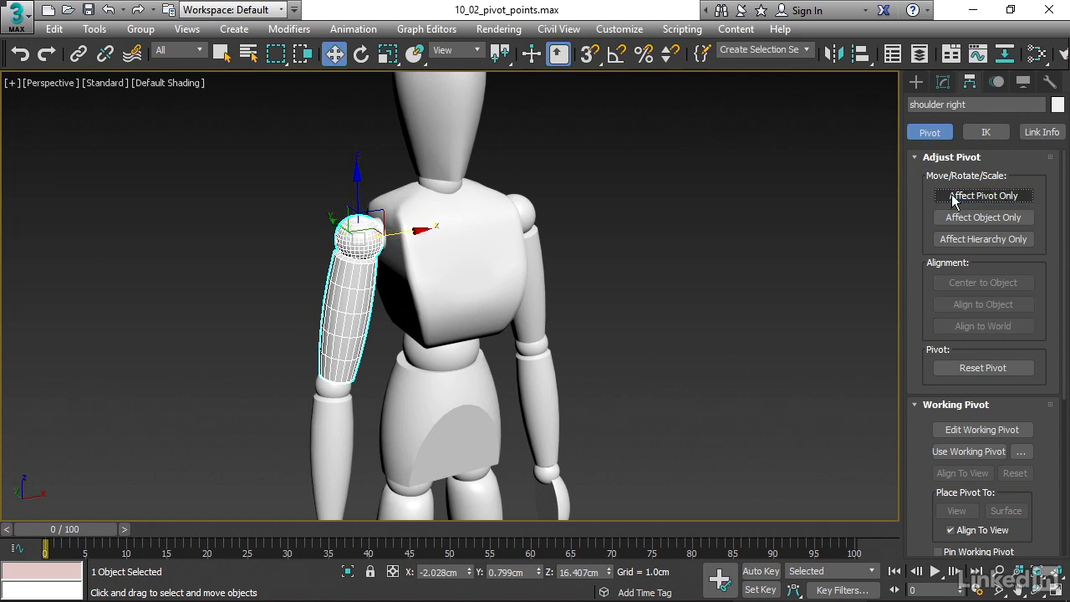
Activate the Rotate tool for the right upper arm and set the reference coordinate system to Local
{"action": "left_click", "coordinate": [361, 55]}
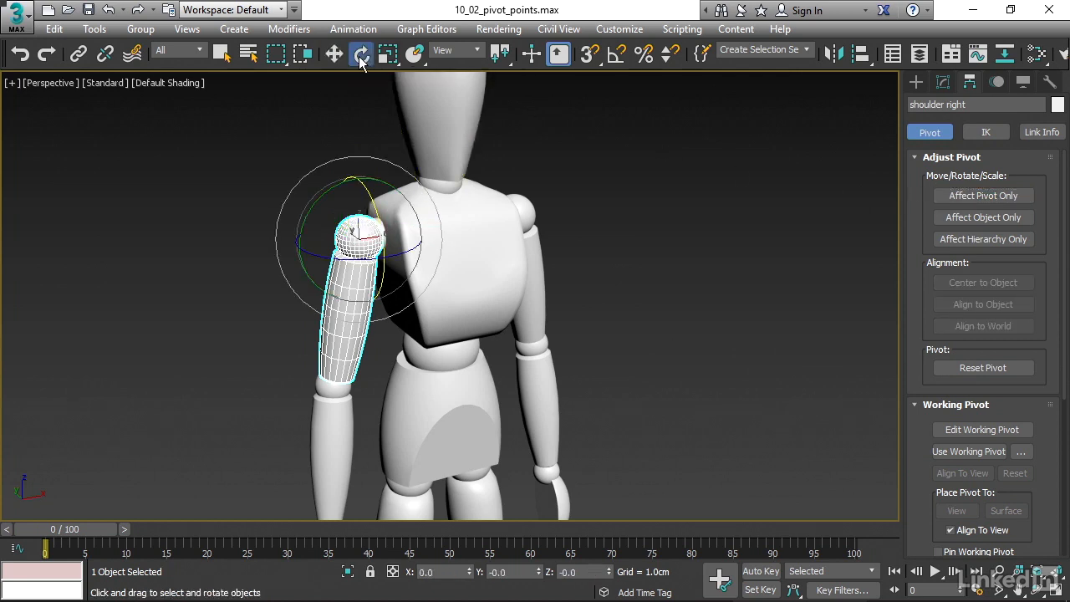
{"action": "middle_click_drag", "start_coordinate": [562, 248], "coordinate": [513, 218], "text": "alt"}
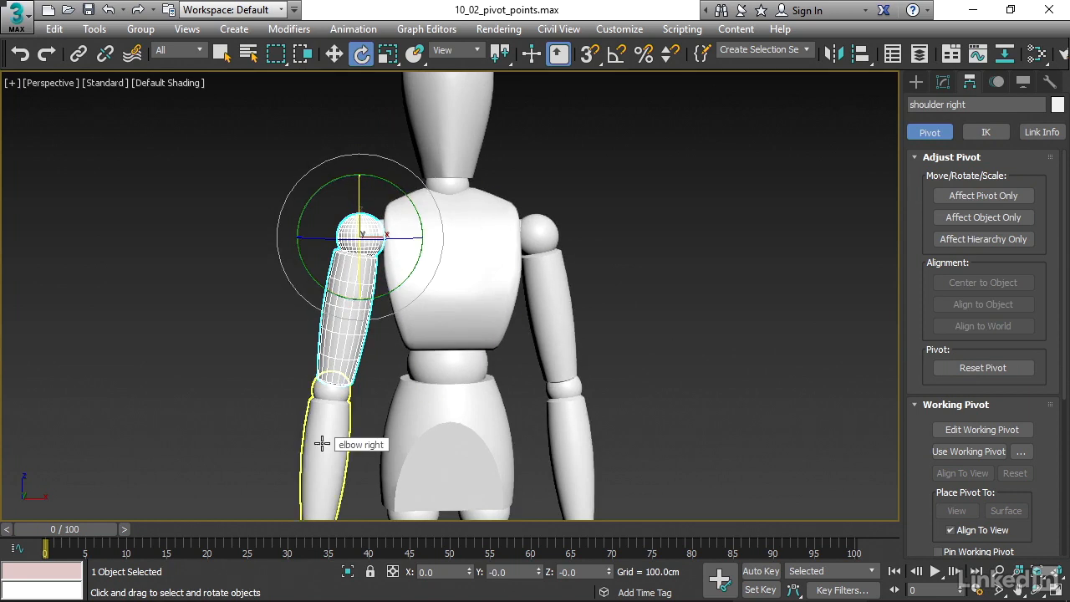
{"action": "left_click", "coordinate": [474, 48]}
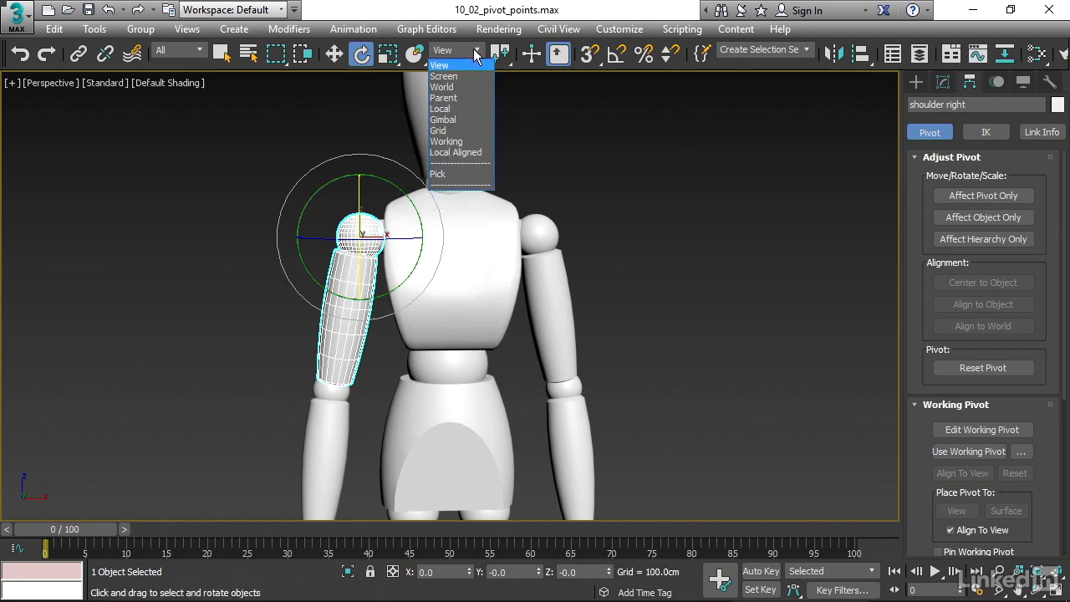
{"action": "left_click", "coordinate": [477, 109]}
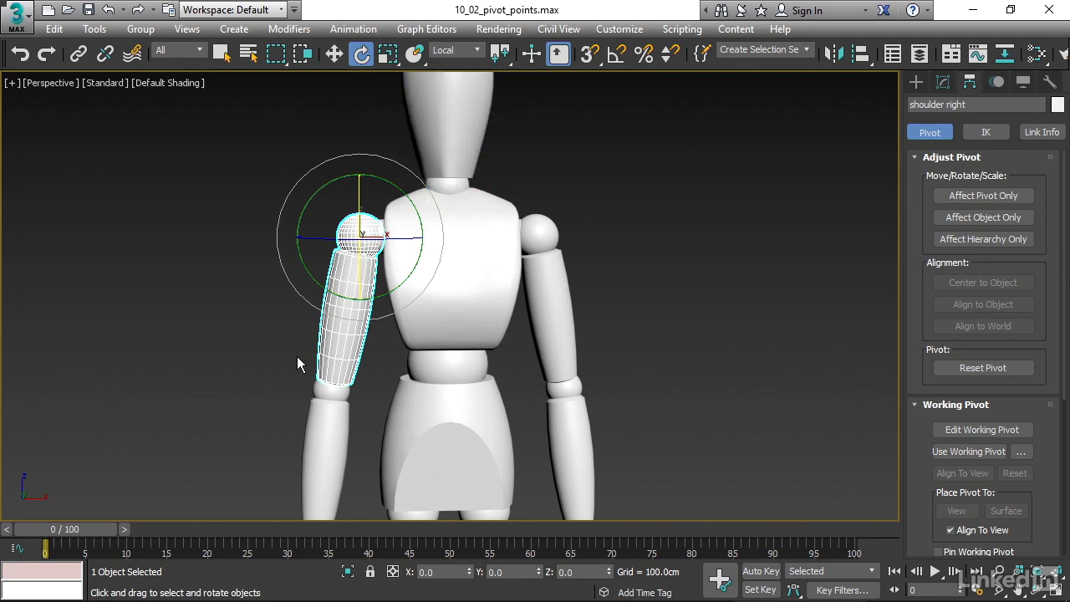
{"action": "middle_click_drag", "start_coordinate": [264, 303], "coordinate": [293, 336], "text": "alt"}
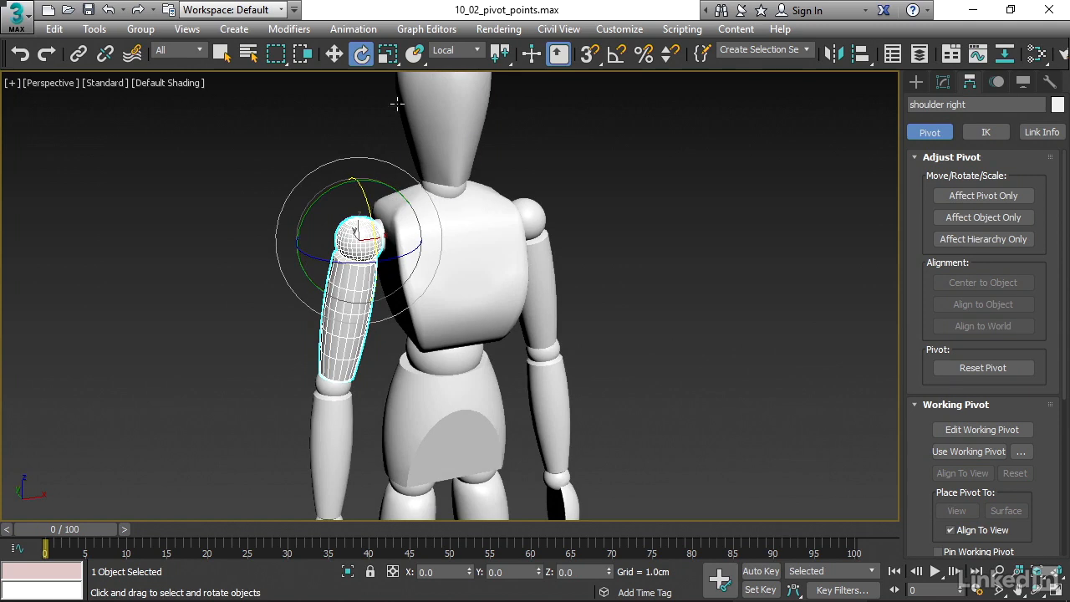
Compare the World and Local reference coordinate systems on the right upper arm, and set the system back to View
{"action": "left_click", "coordinate": [458, 49]}
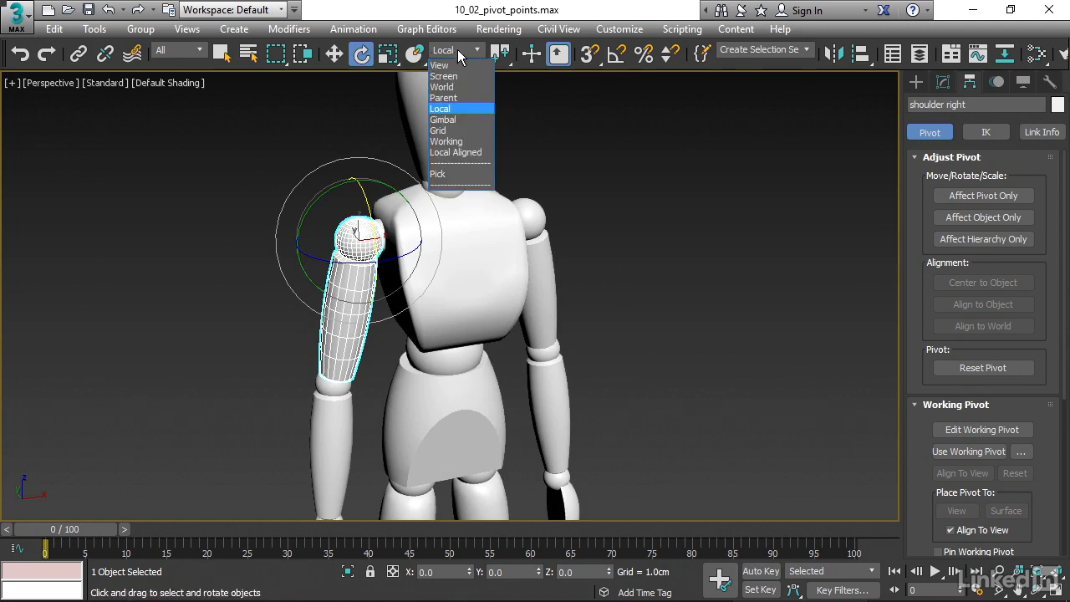
{"action": "left_click", "coordinate": [442, 87]}
{"action": "left_click", "coordinate": [449, 50]}
{"action": "left_click", "coordinate": [441, 108]}
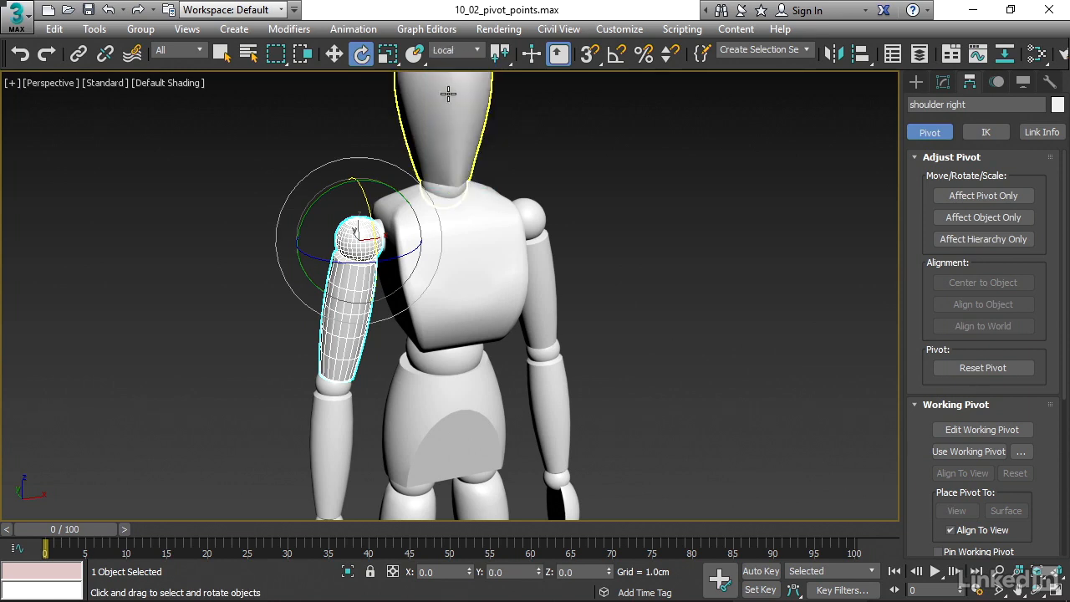
{"action": "left_click", "coordinate": [454, 49]}
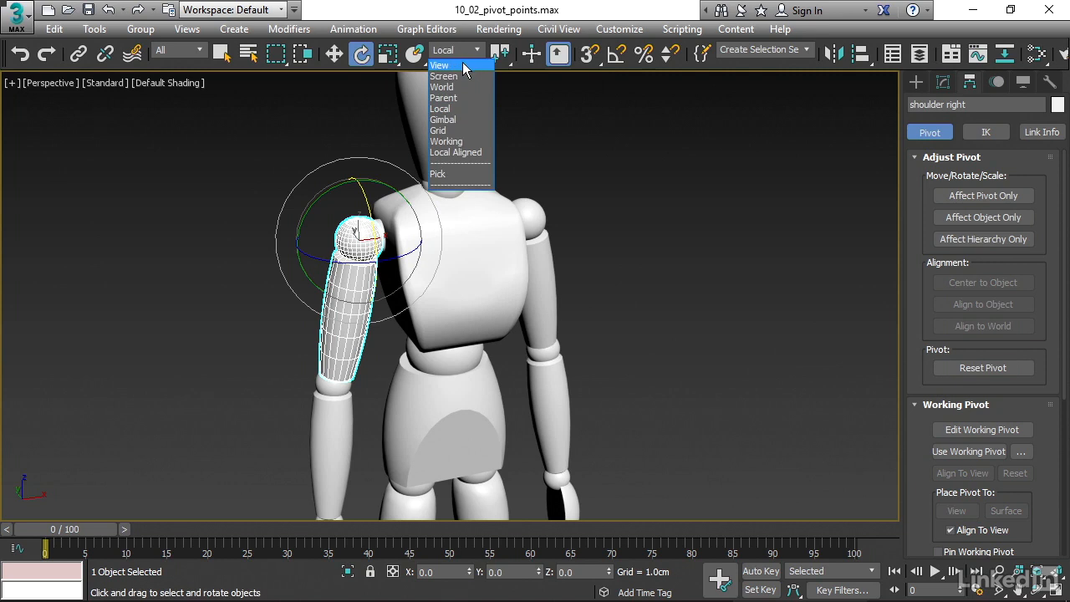
{"action": "left_click", "coordinate": [460, 63]}
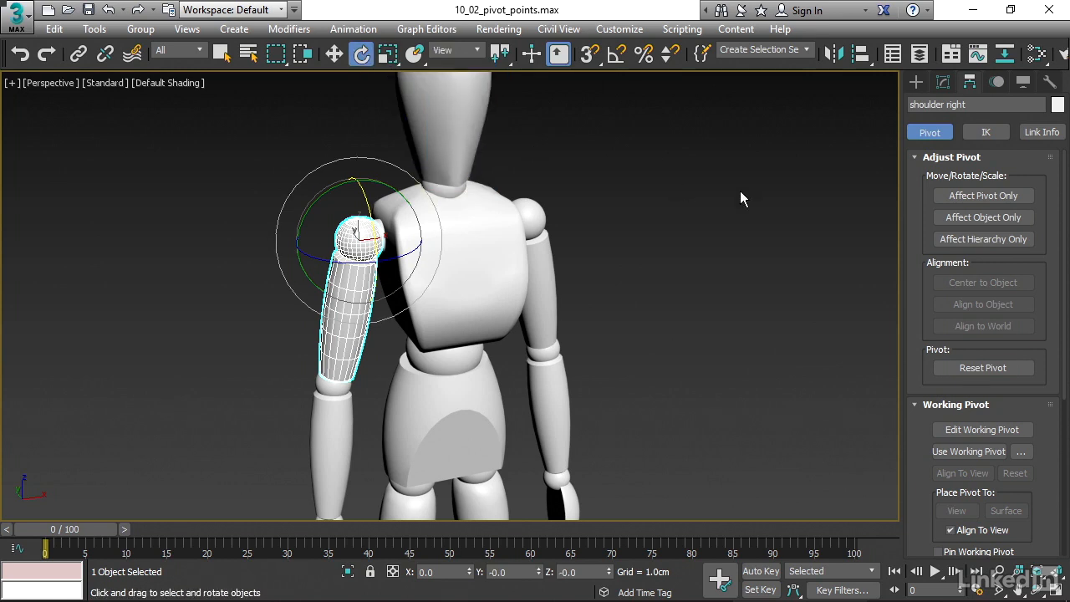
Enable Affect Pivot Only and Angle Snap, and rotate the right upper arm's pivot 10 degrees about Y
{"action": "left_click", "coordinate": [942, 196]}
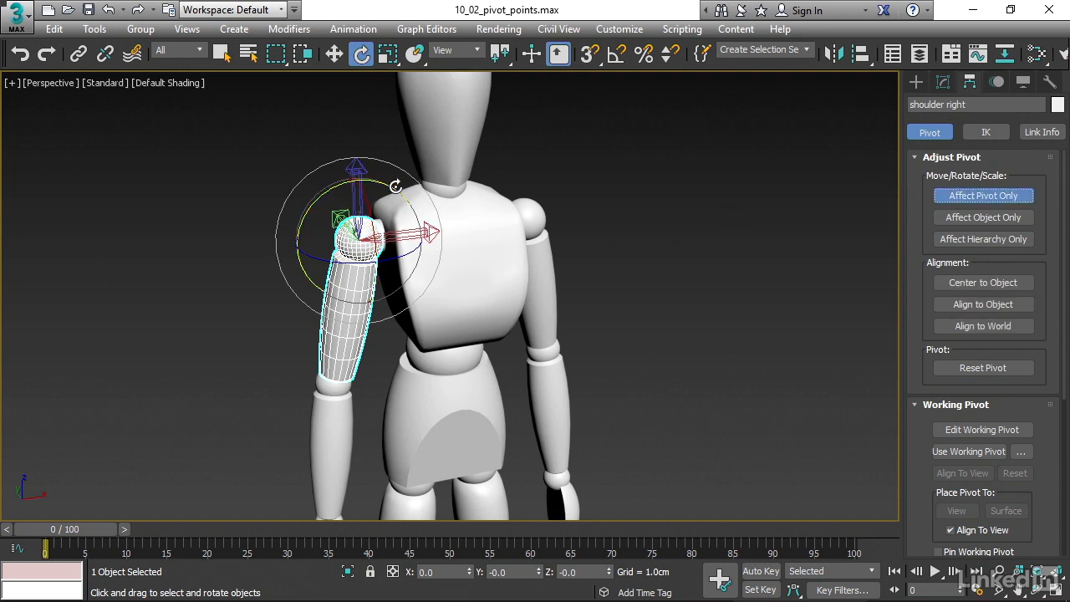
{"action": "middle_click_drag", "start_coordinate": [720, 240], "coordinate": [728, 230], "text": "alt"}
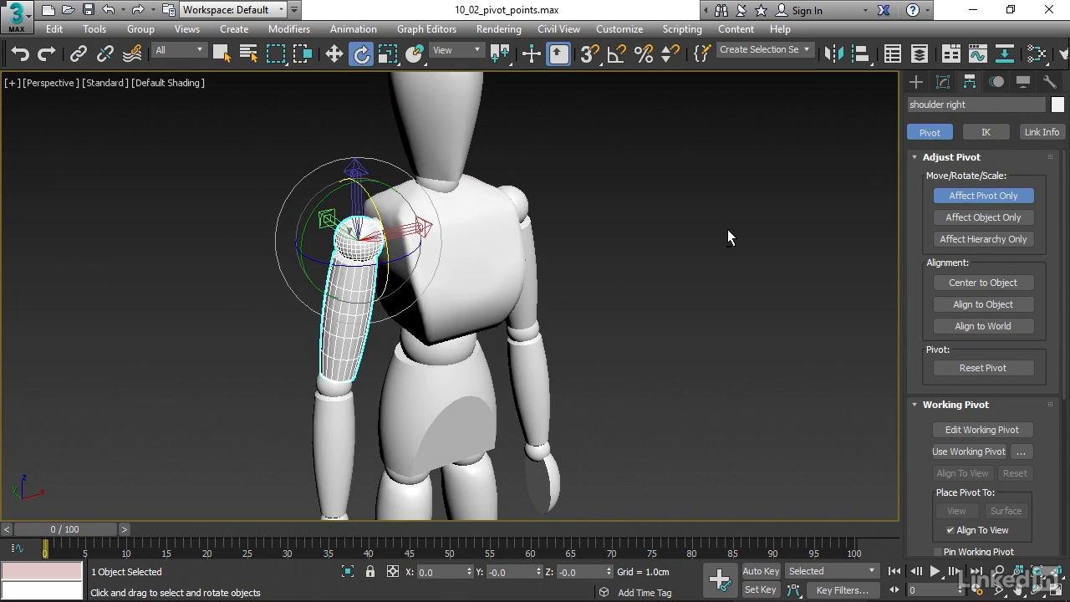
{"action": "left_click", "coordinate": [617, 52]}
{"action": "left_click_drag", "start_coordinate": [324, 209], "coordinate": [327, 197]}
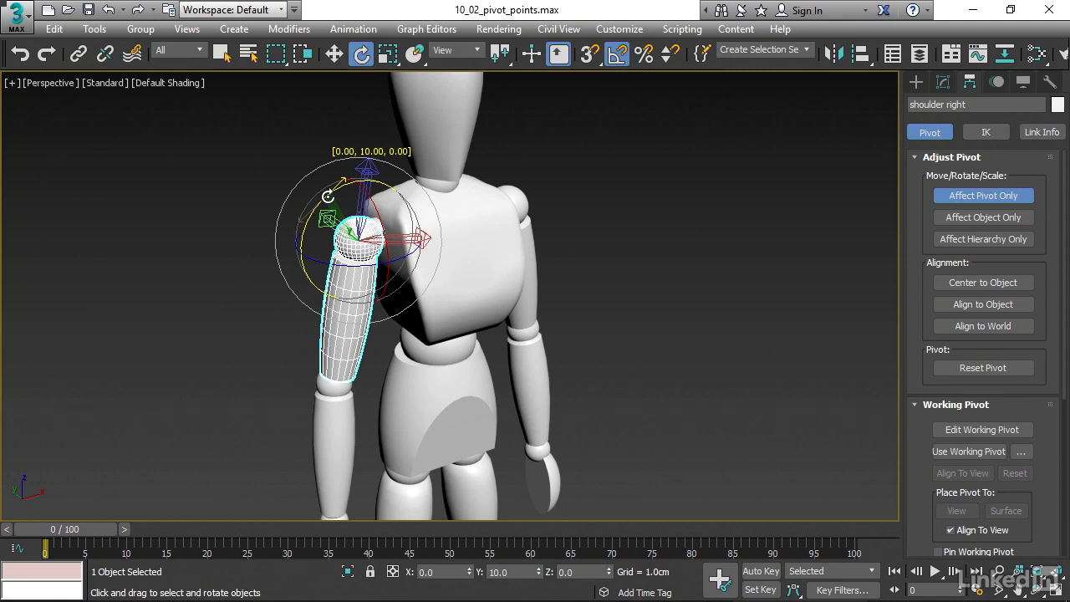
Finish editing the right upper arm's pivot and set the reference coordinate system to Local
{"action": "middle_click_drag", "start_coordinate": [695, 351], "coordinate": [614, 327], "text": "alt"}
{"action": "middle_click_drag", "start_coordinate": [630, 285], "coordinate": [691, 284], "text": "alt"}
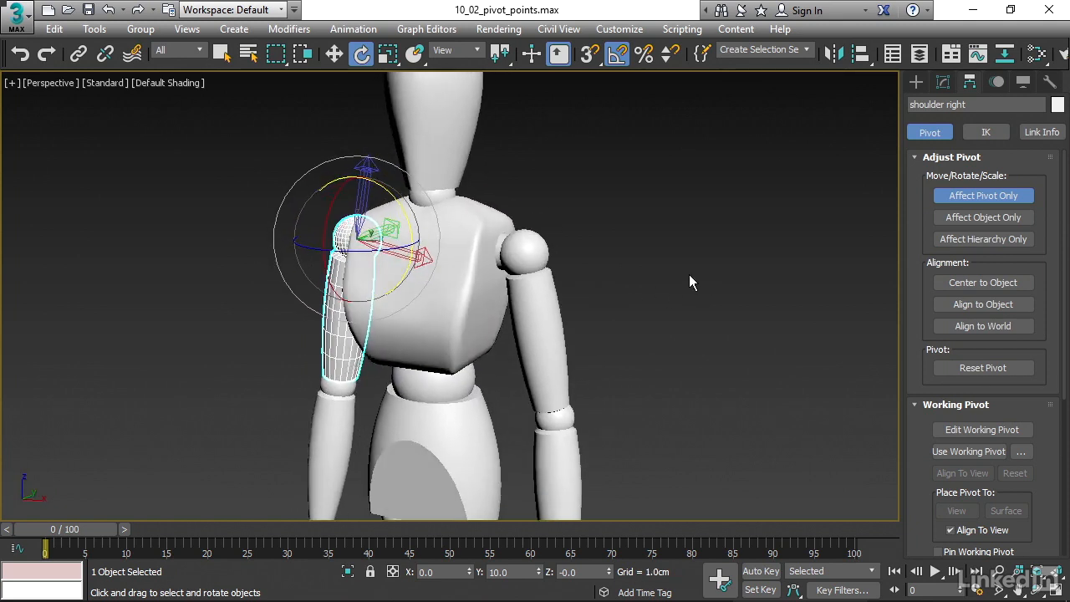
{"action": "left_click", "coordinate": [953, 196]}
{"action": "mouse_move", "coordinate": [702, 243]}
{"action": "middle_mouse_down", "text": "alt"}
{"action": "mouse_move", "coordinate": [671, 243]}
{"action": "mouse_move", "coordinate": [696, 246]}
{"action": "middle_mouse_up", "text": "alt"}
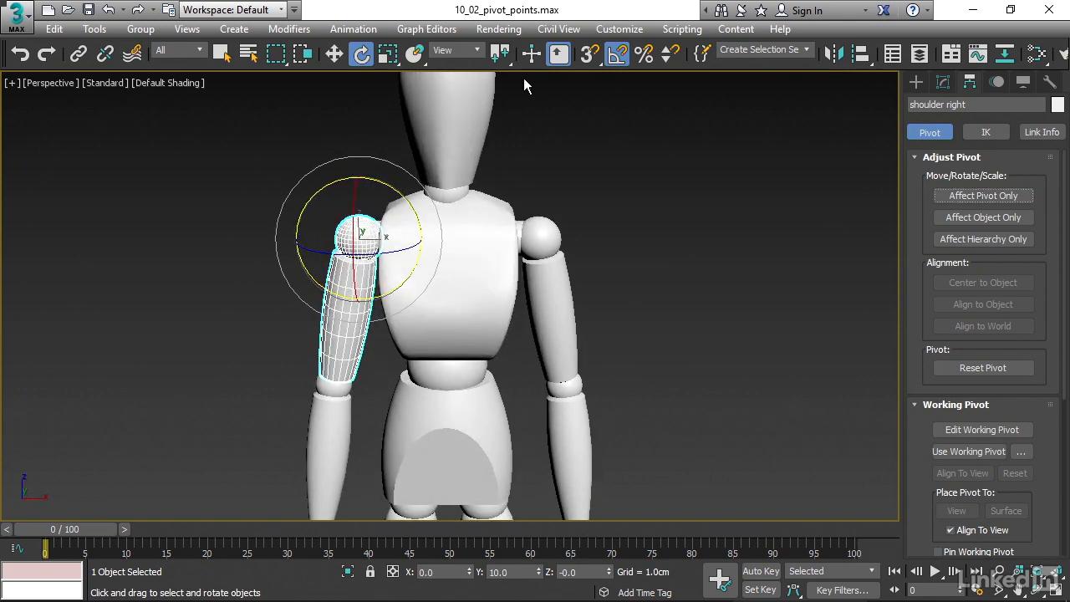
{"action": "left_click", "coordinate": [470, 49]}
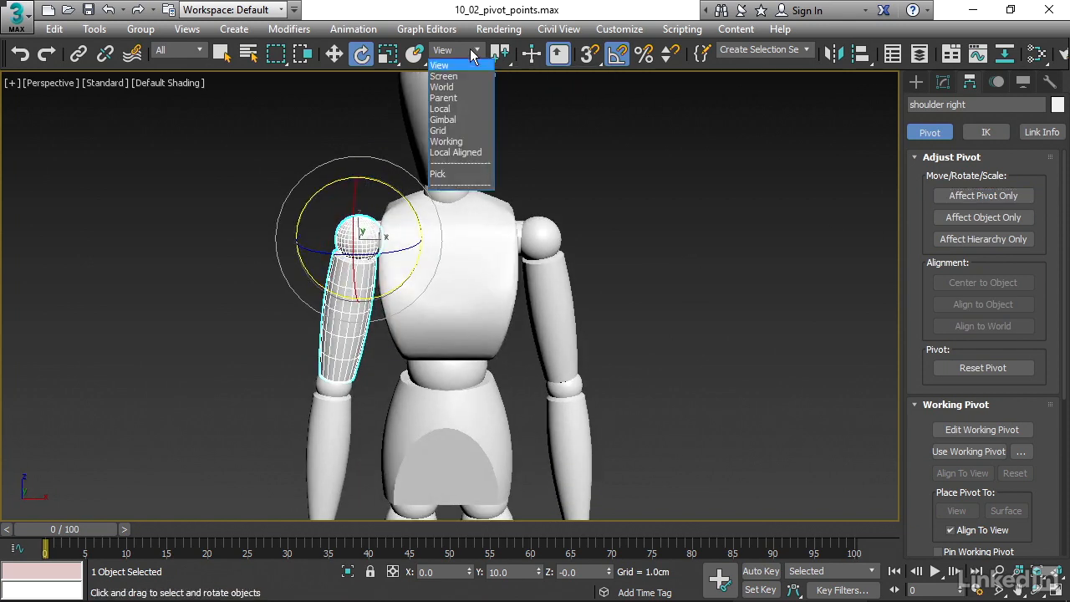
{"action": "left_click", "coordinate": [451, 110]}
Test-rotate the right upper arm forward about its local X axis, and undo the rotation
{"action": "middle_click_drag", "start_coordinate": [660, 310], "coordinate": [663, 285], "text": "alt"}
{"action": "scroll", "coordinate": [369, 214], "scroll_direction": "up", "scroll_amount": 3}
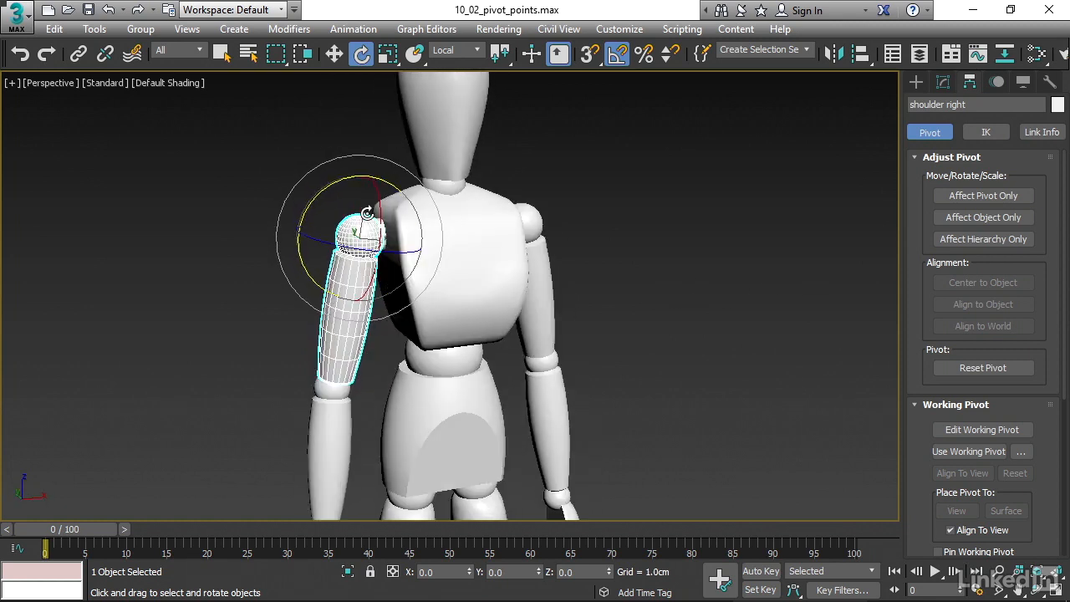
{"action": "left_click_drag", "start_coordinate": [369, 214], "coordinate": [334, 155]}
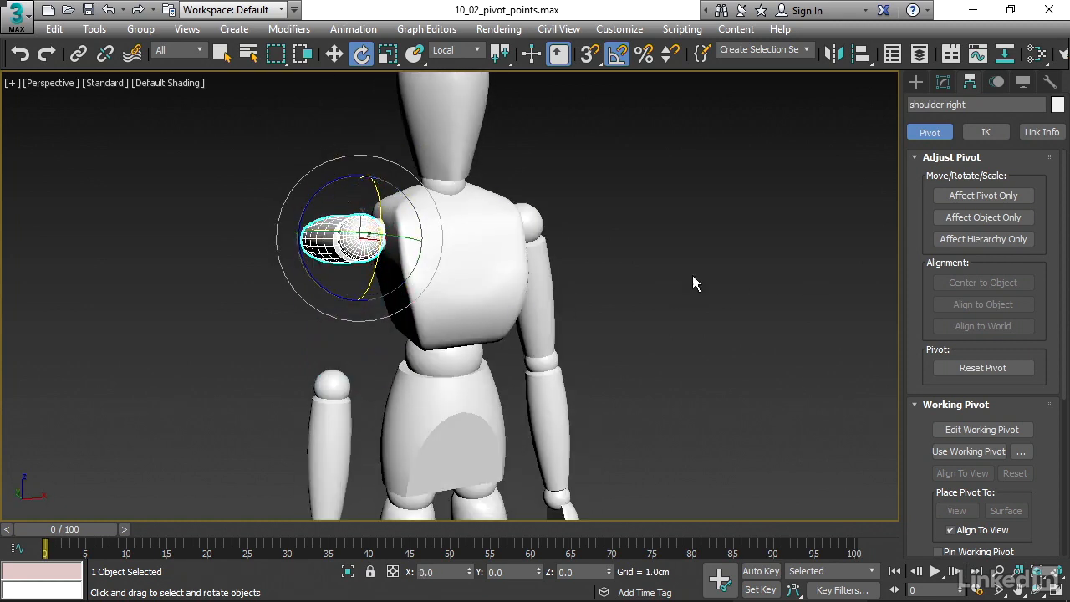
{"action": "key", "text": "ctrl+z"}
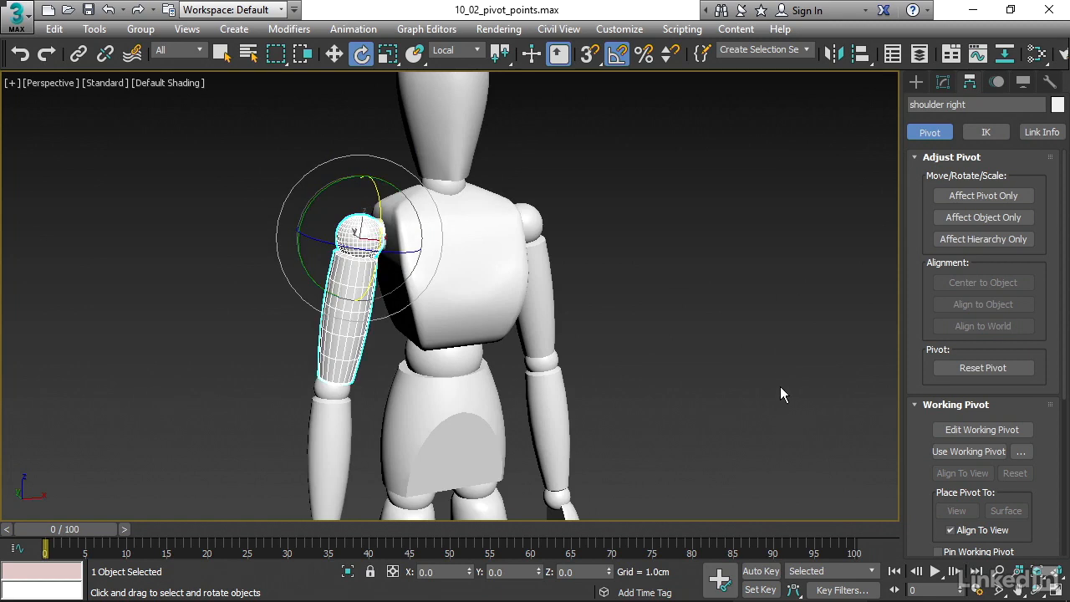
Add the left upper arm to the selection, test-rotate both arms about their local Y axes, and undo the rotation
{"action": "middle_click_drag", "start_coordinate": [782, 392], "coordinate": [733, 376], "text": "alt"}
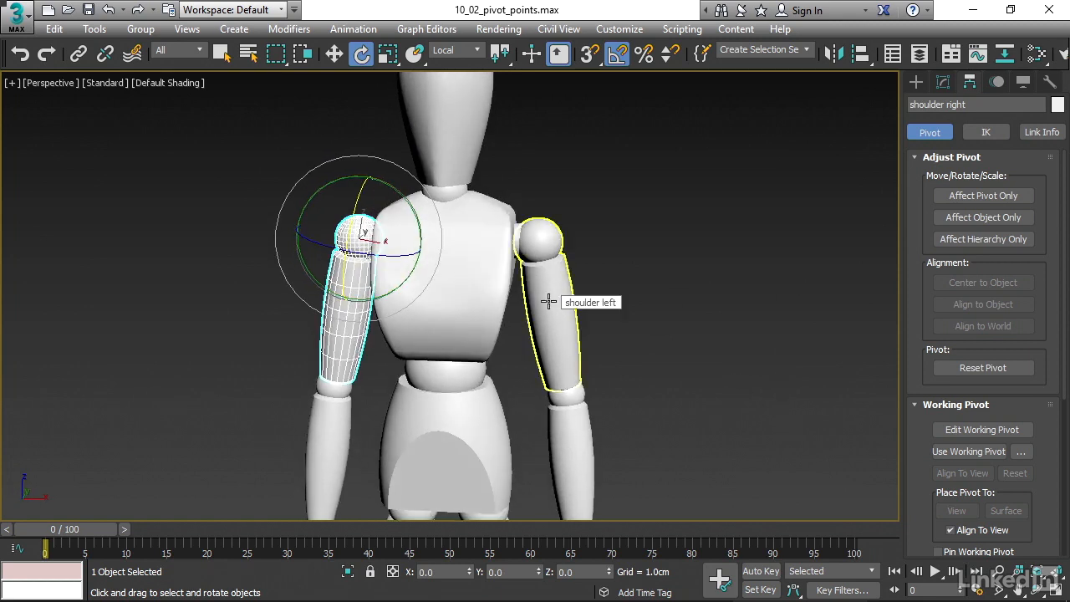
{"action": "middle_click_drag", "start_coordinate": [634, 280], "coordinate": [649, 285], "text": "alt"}
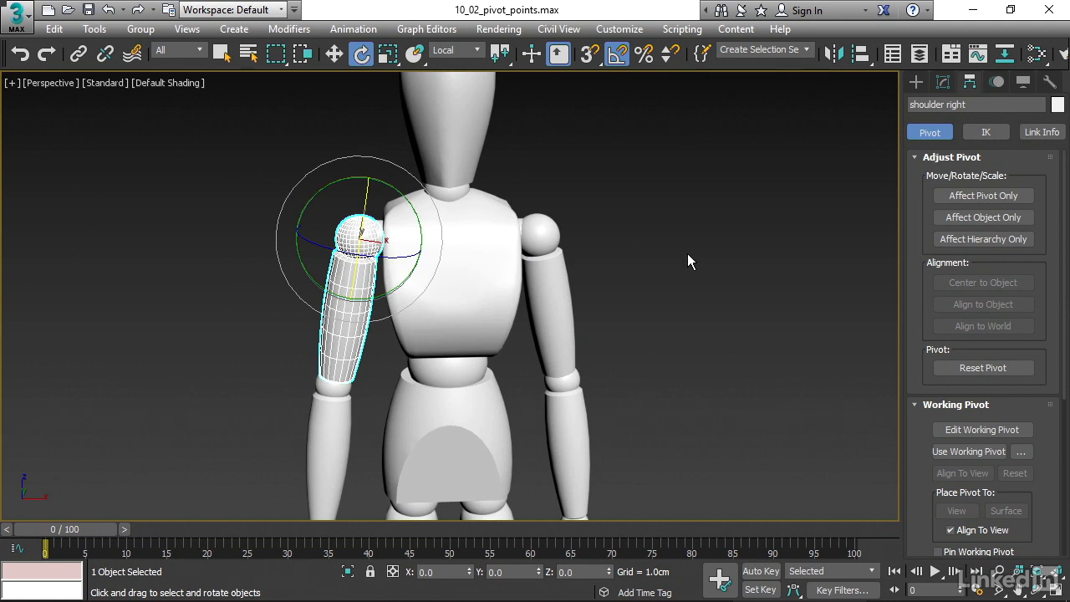
{"action": "left_click", "coordinate": [547, 288], "text": "ctrl"}
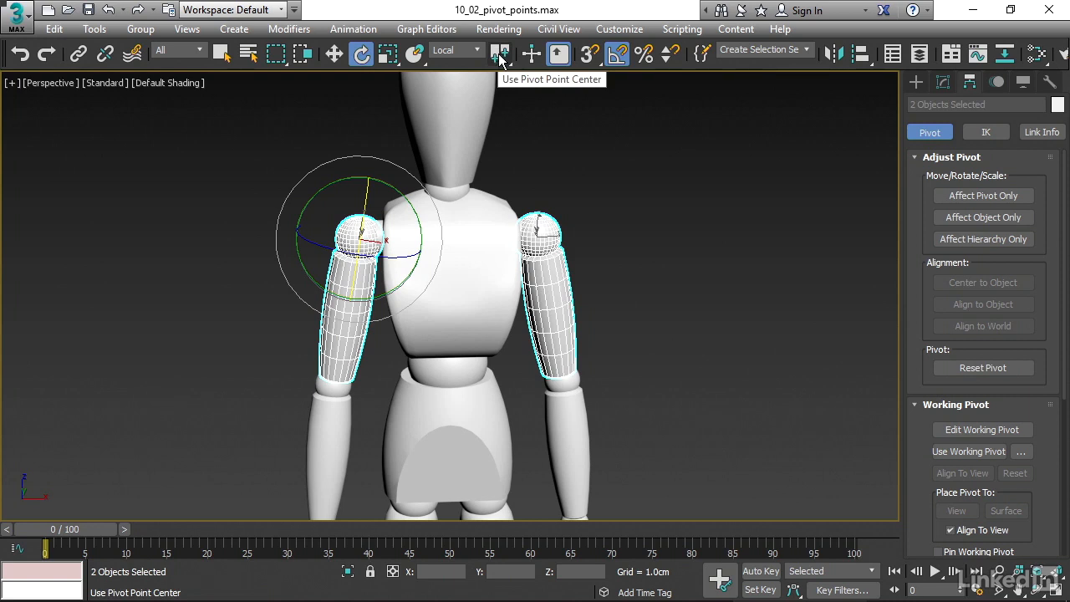
{"action": "middle_click_drag", "start_coordinate": [662, 350], "coordinate": [700, 334], "text": "alt"}
{"action": "left_click_drag", "start_coordinate": [320, 223], "coordinate": [299, 286]}
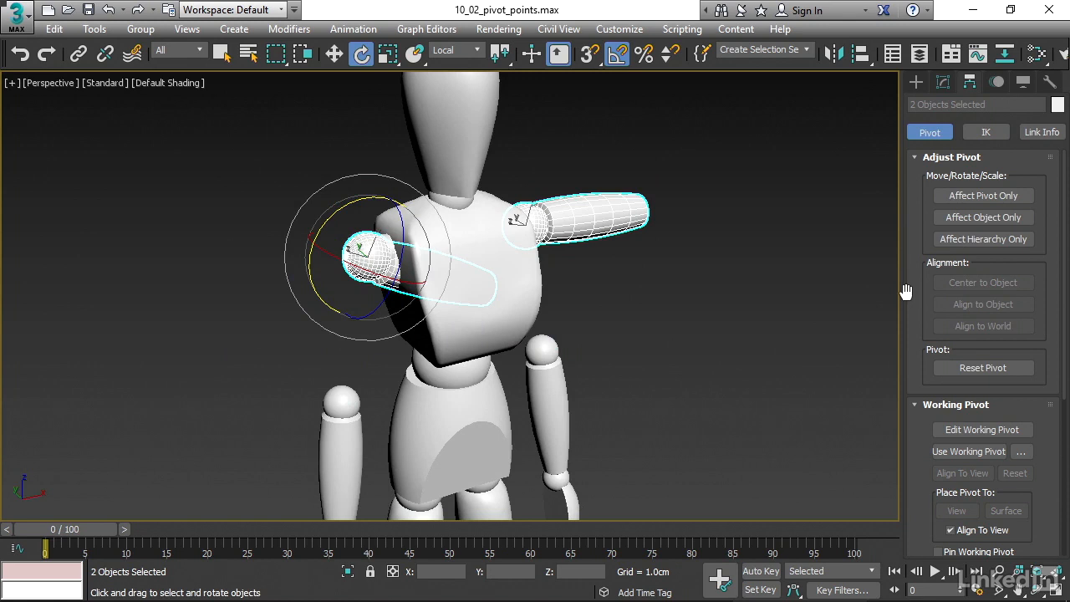
{"action": "key", "text": "ctrl+z"}
{"action": "middle_click_drag", "start_coordinate": [888, 332], "coordinate": [767, 349], "text": "alt"}
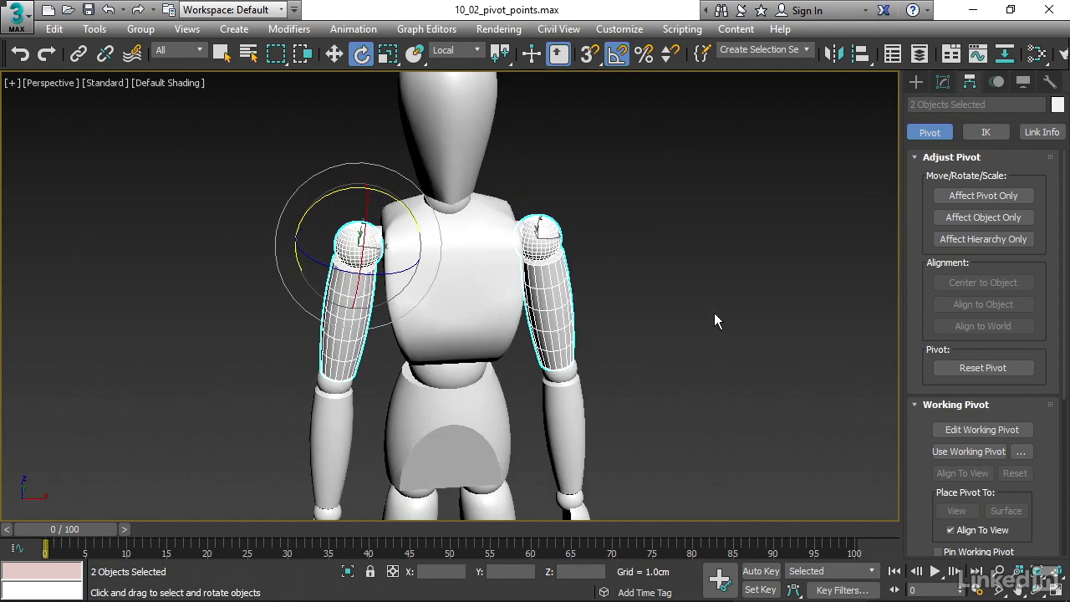
Select only the left upper arm, enable Affect Pivot Only, and flip its pivot about X so the Z axis points down
{"action": "left_click", "coordinate": [545, 311]}
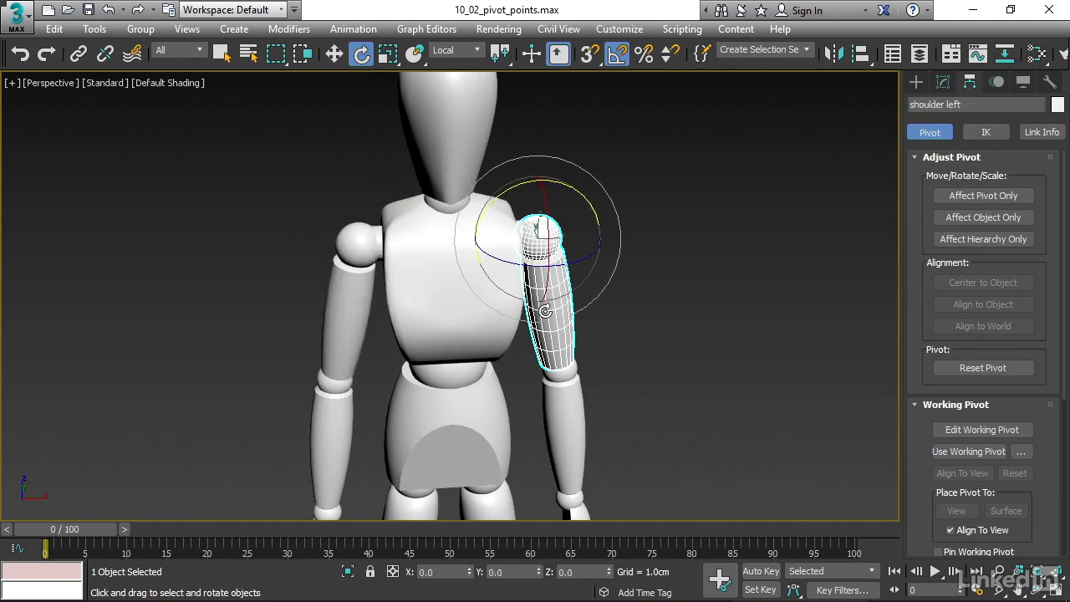
{"action": "left_click", "coordinate": [952, 197]}
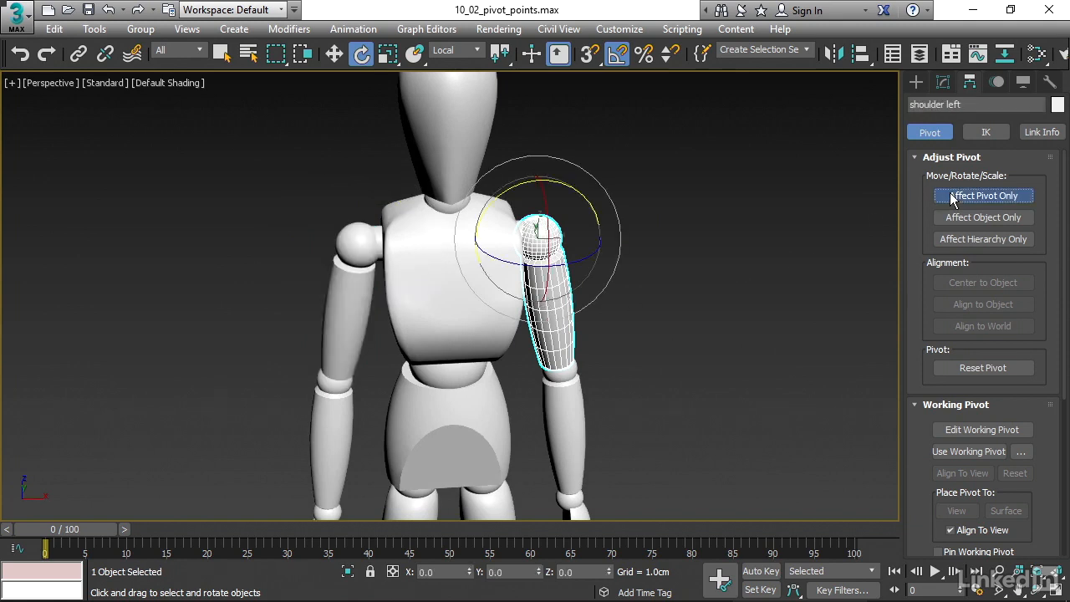
{"action": "middle_click_drag", "start_coordinate": [675, 270], "coordinate": [609, 258]}
{"action": "left_click_drag", "start_coordinate": [512, 264], "coordinate": [528, 270]}
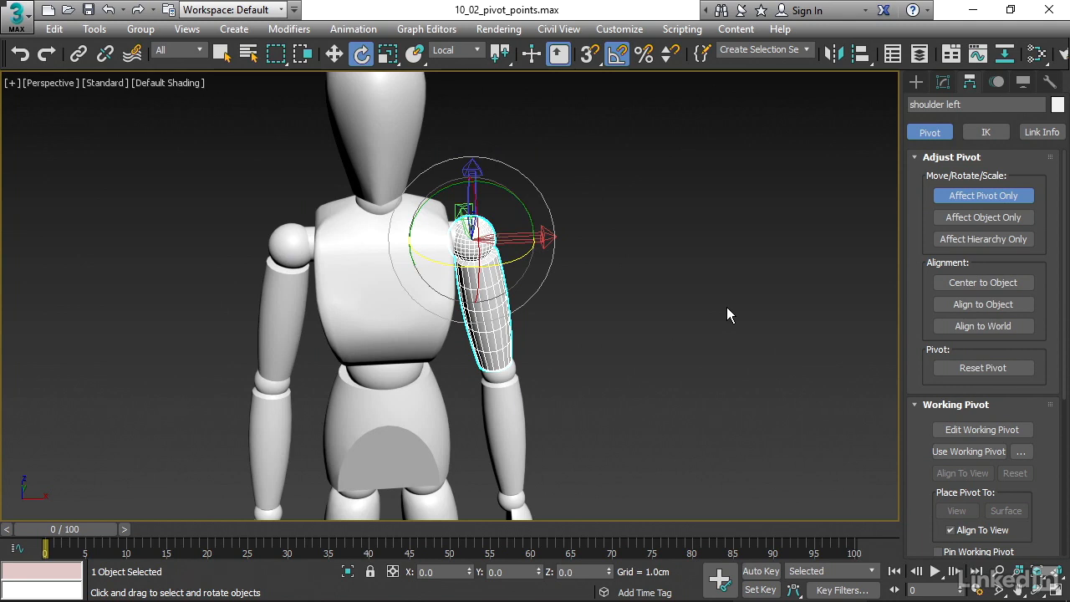
{"action": "middle_click_drag", "start_coordinate": [727, 307], "coordinate": [706, 310], "text": "alt"}
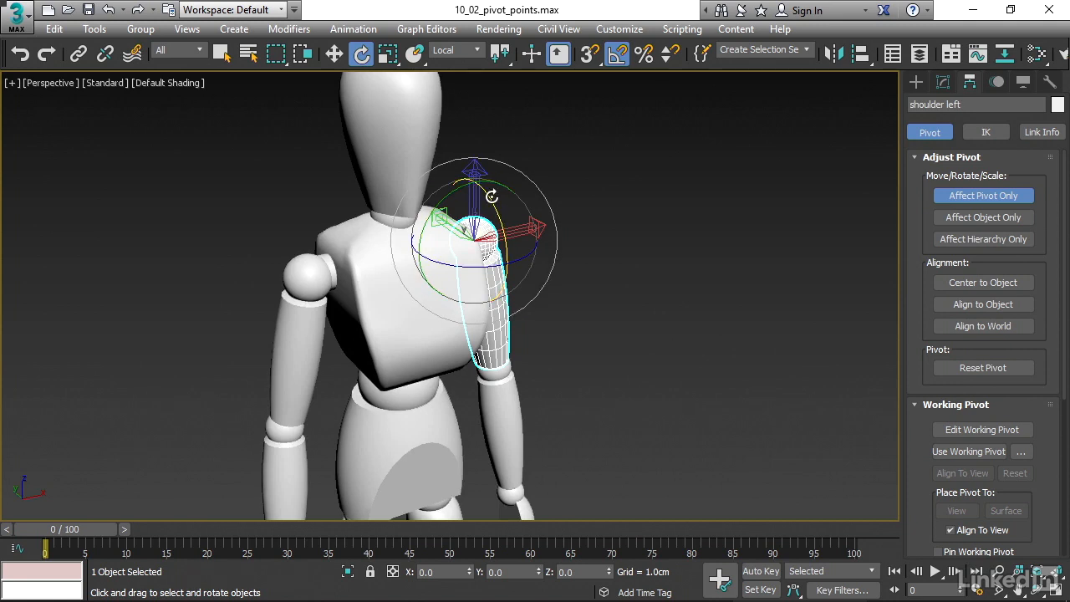
{"action": "left_click_drag", "start_coordinate": [485, 194], "coordinate": [537, 340]}
{"action": "middle_click_drag", "start_coordinate": [630, 363], "coordinate": [511, 333], "text": "alt"}
{"action": "middle_click_drag", "start_coordinate": [727, 344], "coordinate": [713, 312], "text": "alt"}
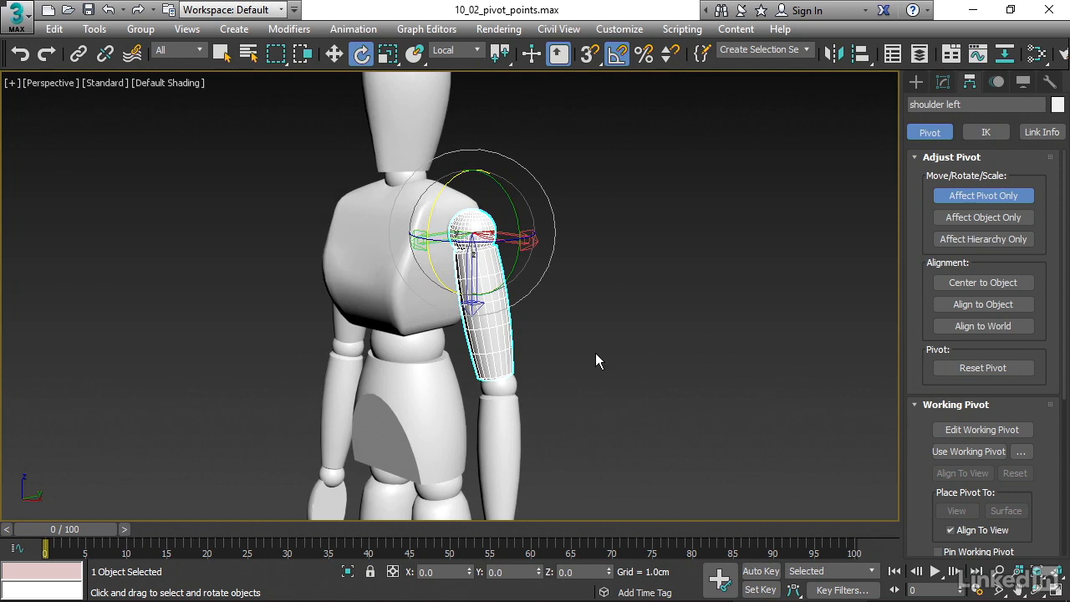
Rotate the left upper arm's pivot about its local Y axis to follow the arm's tilt, and finish pivot editing
{"action": "middle_click_drag", "start_coordinate": [412, 358], "coordinate": [303, 244], "text": "alt"}
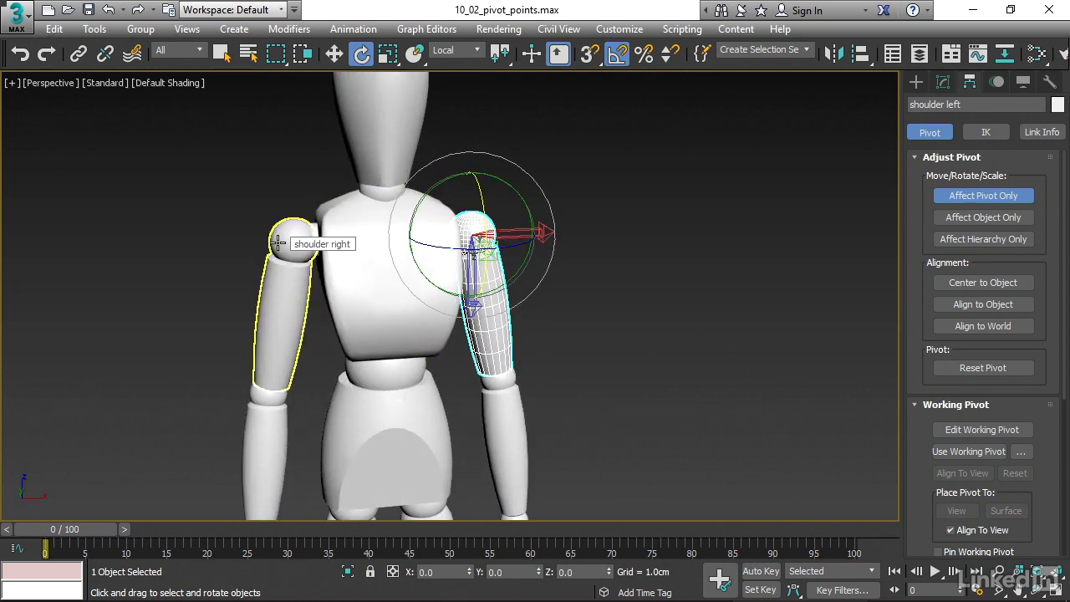
{"action": "left_click", "coordinate": [278, 242], "text": "ctrl"}
{"action": "middle_click_drag", "start_coordinate": [660, 425], "coordinate": [630, 376], "text": "alt"}
{"action": "left_click", "coordinate": [500, 351]}
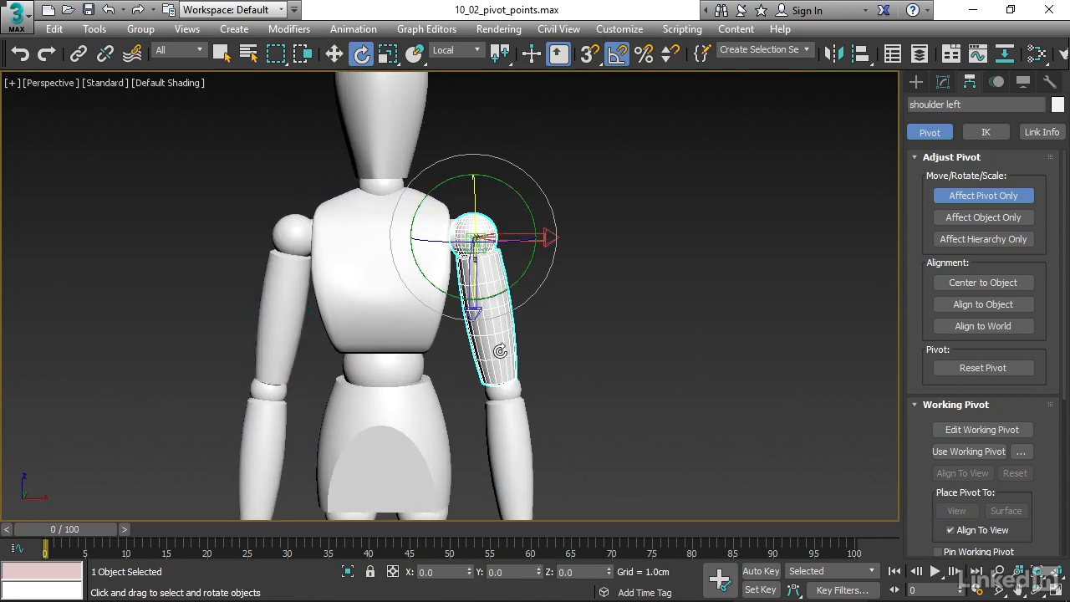
{"action": "left_click_drag", "start_coordinate": [524, 193], "coordinate": [515, 187]}
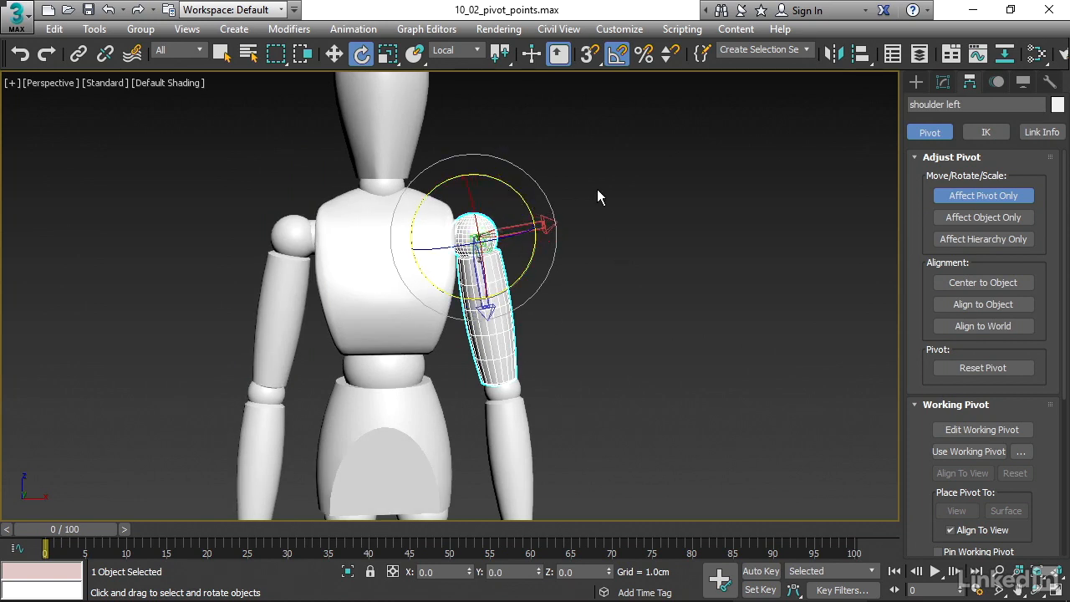
{"action": "left_click", "coordinate": [960, 195]}
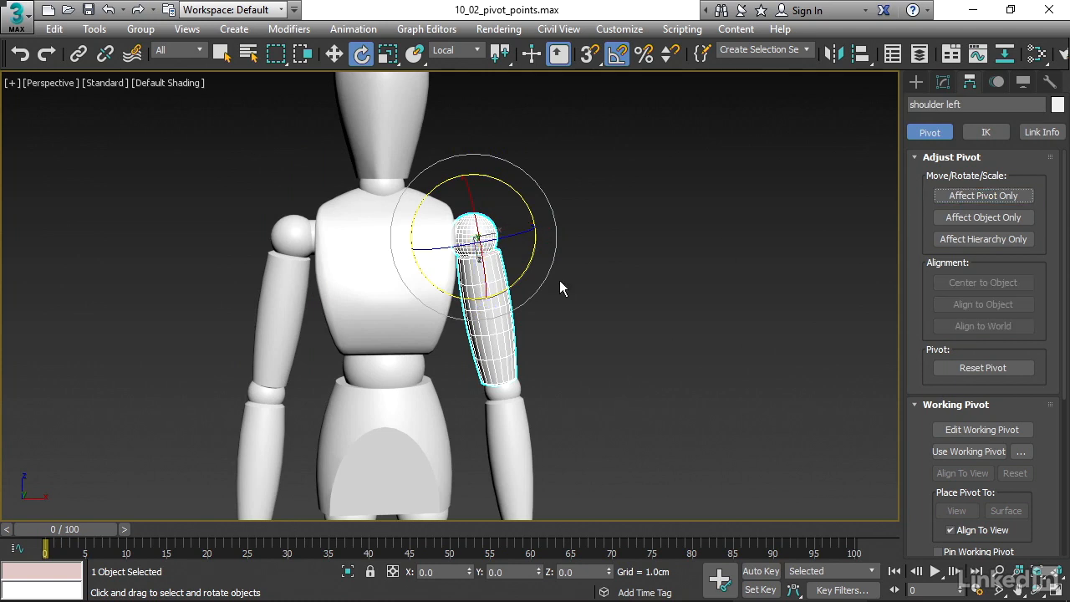
Add the right upper arm to the selection, test how both arms rotate together with the mirrored pivots, and undo the rotation
{"action": "left_click", "coordinate": [273, 304], "text": "ctrl"}
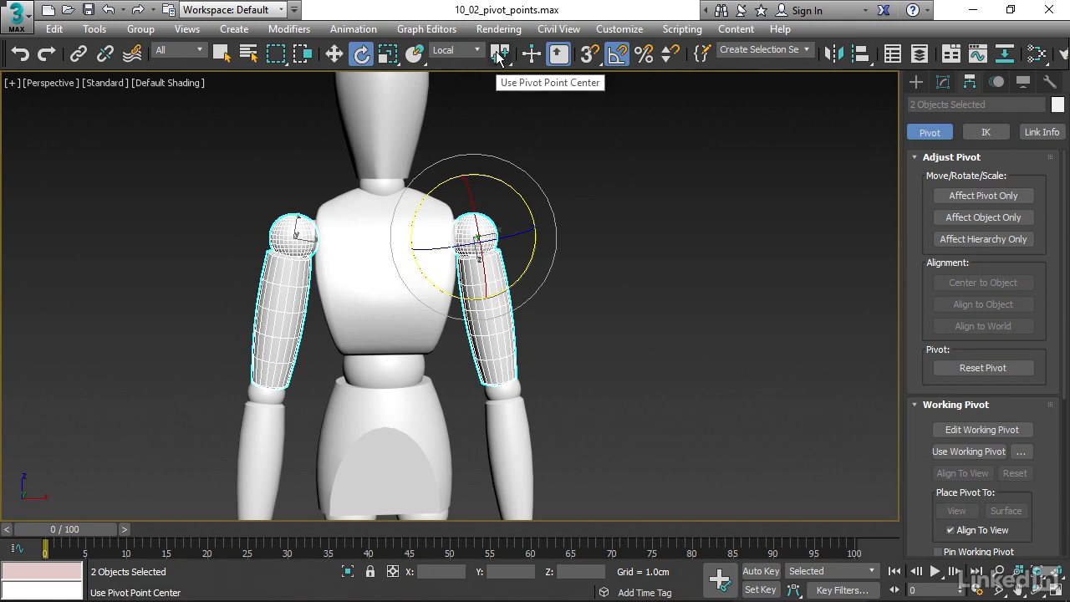
{"action": "middle_click_drag", "start_coordinate": [697, 354], "coordinate": [660, 346], "text": "alt"}
{"action": "mouse_move", "coordinate": [427, 181]}
{"action": "left_mouse_down"}
{"action": "mouse_move", "coordinate": [394, 236]}
{"action": "mouse_move", "coordinate": [413, 174]}
{"action": "mouse_move", "coordinate": [392, 224]}
{"action": "mouse_move", "coordinate": [419, 195]}
{"action": "left_mouse_up"}
{"action": "key", "text": "ctrl+z"}
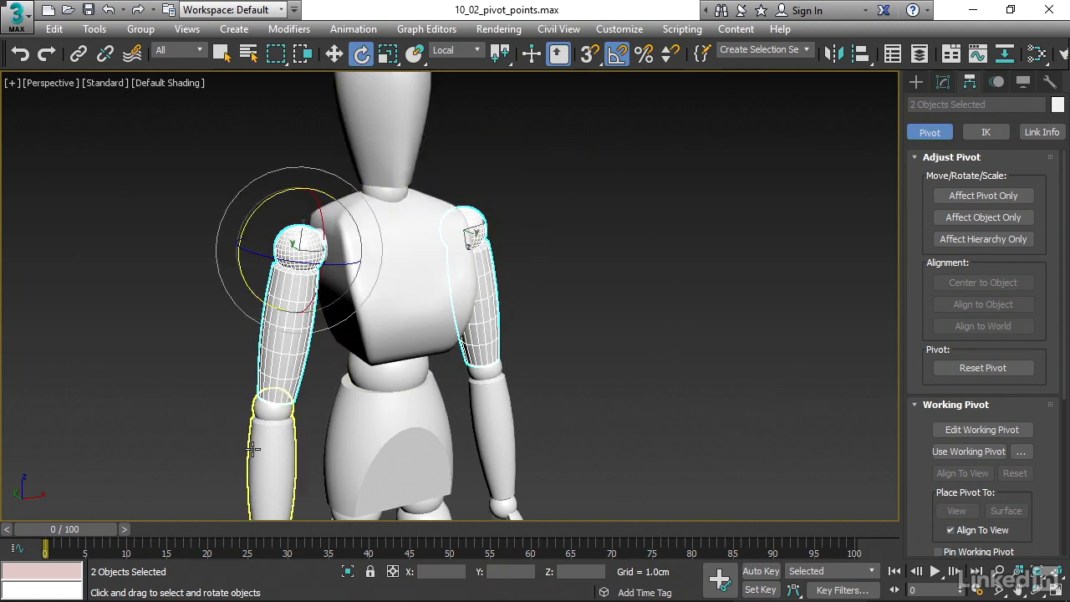
{"action": "scroll", "coordinate": [596, 320], "scroll_direction": "down", "scroll_amount": 5}
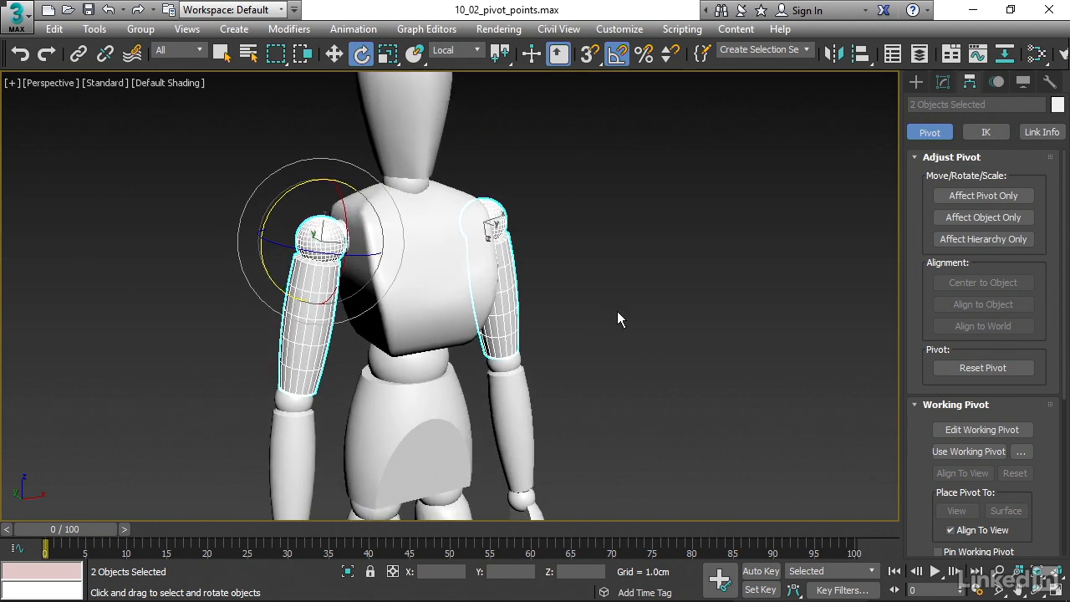